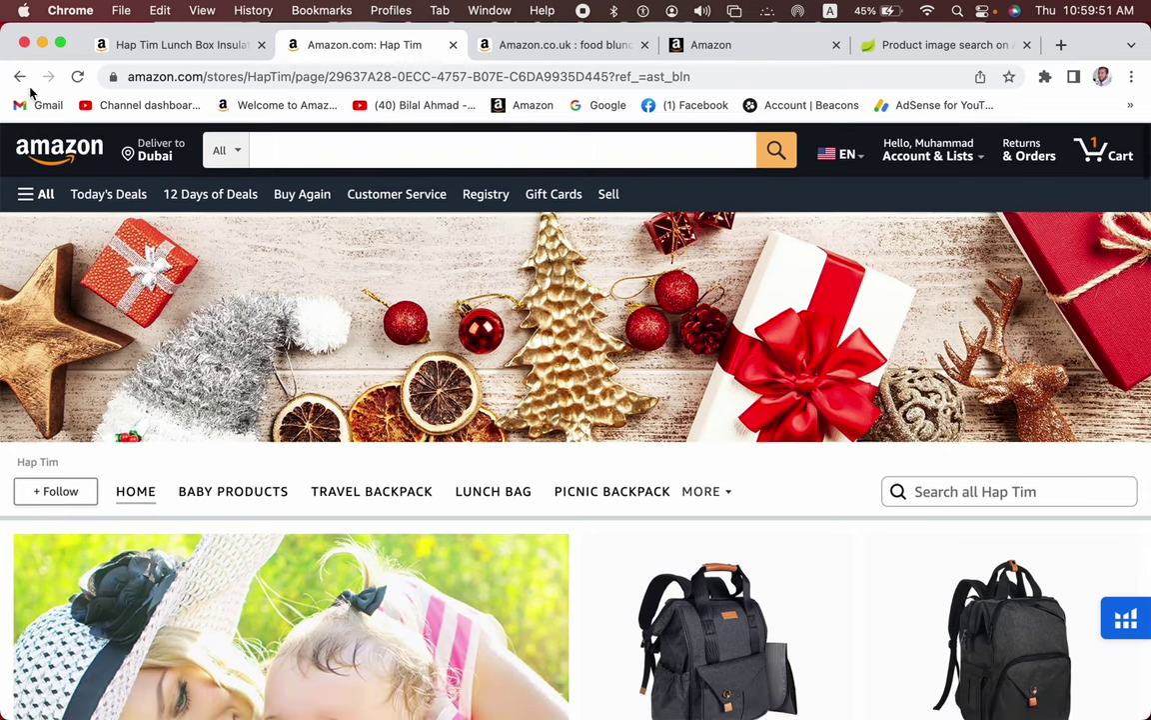
Step: Go back from the Hap Tim store to the pink lunch box listing and examine its product information, including Best Sellers Rank and date first available
{"action": "key", "text": "super+bracketleft"}
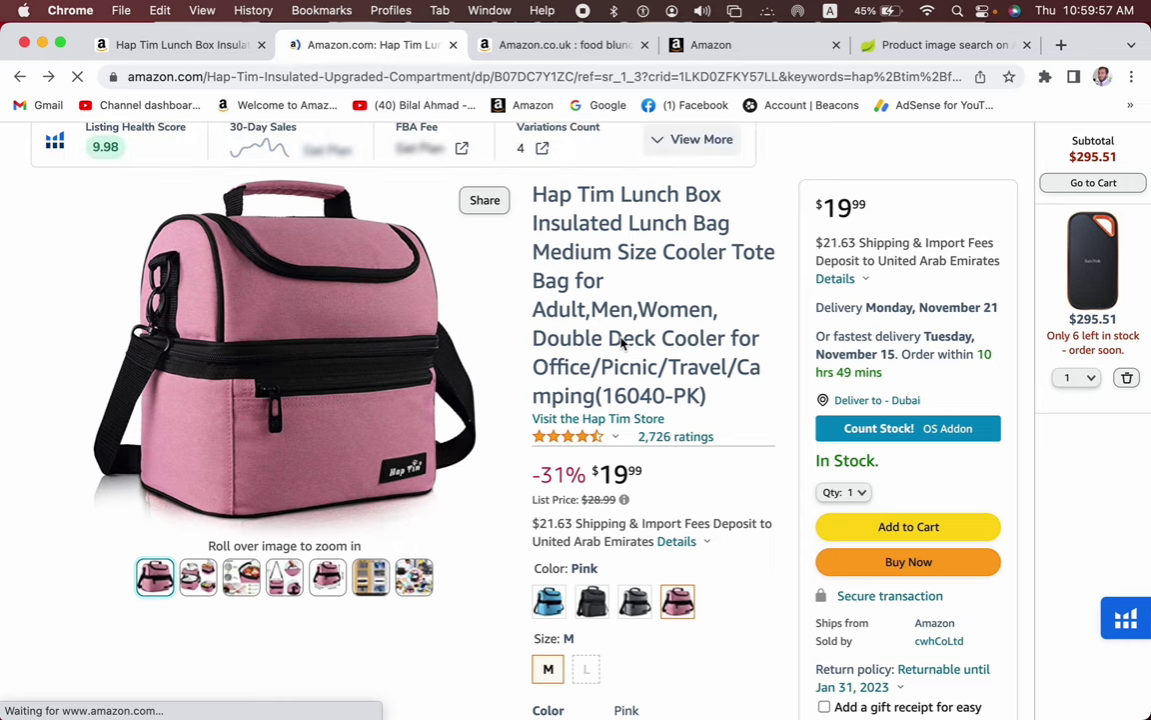
{"action": "scroll", "coordinate": [622, 343], "scroll_direction": "down", "scroll_amount": 5}
{"action": "scroll", "coordinate": [621, 342], "scroll_direction": "down", "scroll_amount": 15}
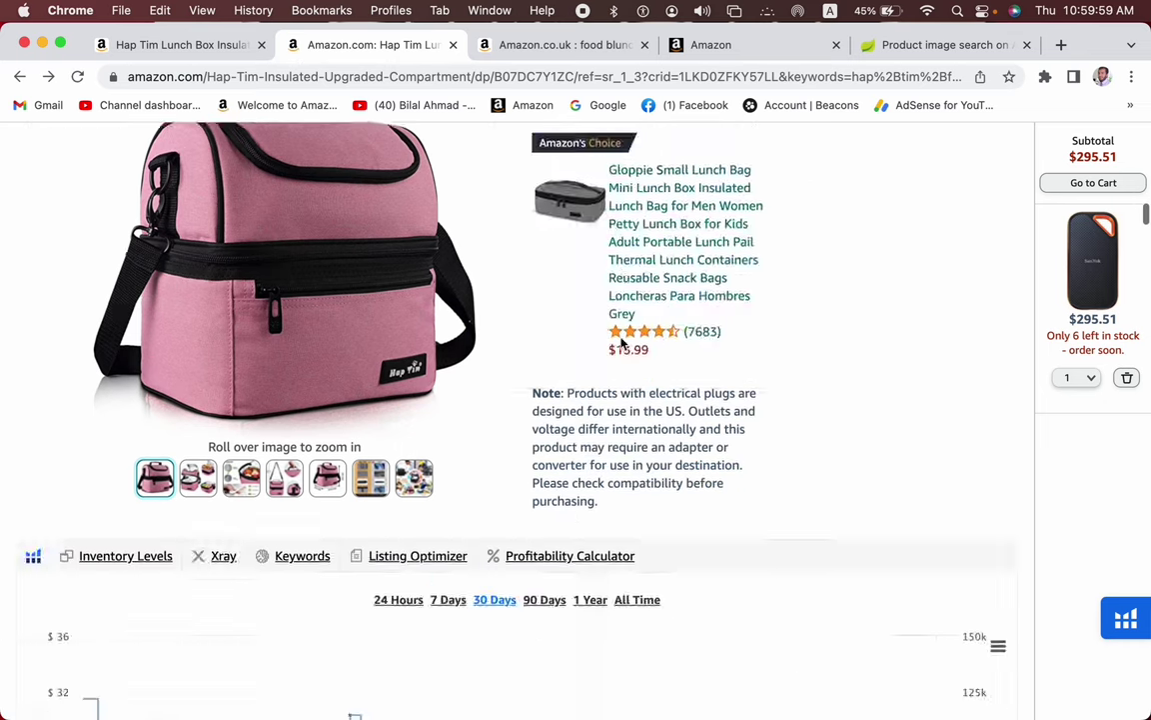
{"action": "scroll", "coordinate": [622, 343], "scroll_direction": "up", "scroll_amount": 3}
{"action": "scroll", "coordinate": [622, 342], "scroll_direction": "down", "scroll_amount": 20}
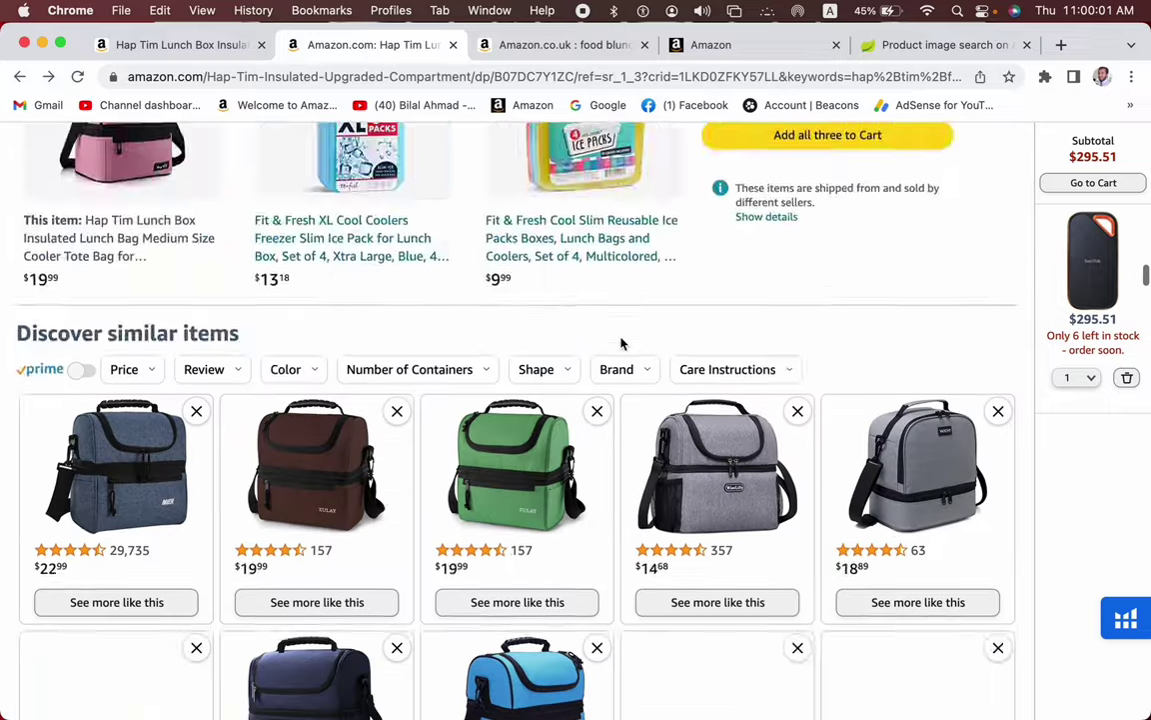
{"action": "scroll", "coordinate": [621, 343], "scroll_direction": "down", "scroll_amount": 20}
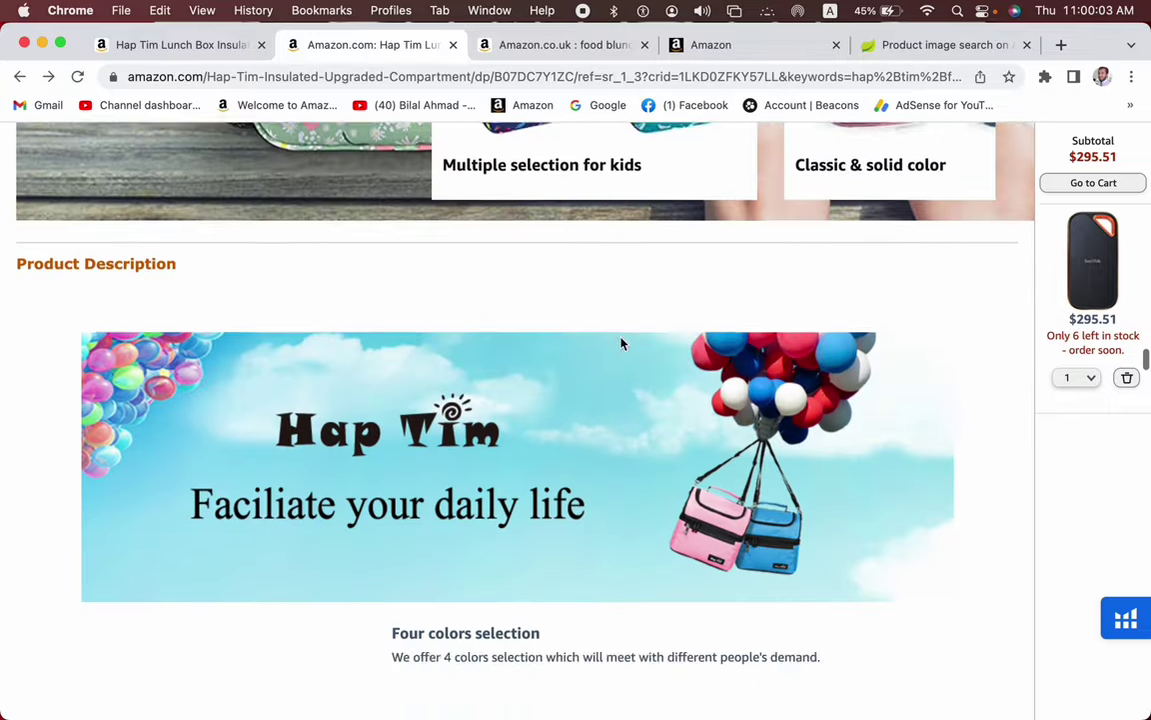
{"action": "scroll", "coordinate": [621, 344], "scroll_direction": "down", "scroll_amount": 10}
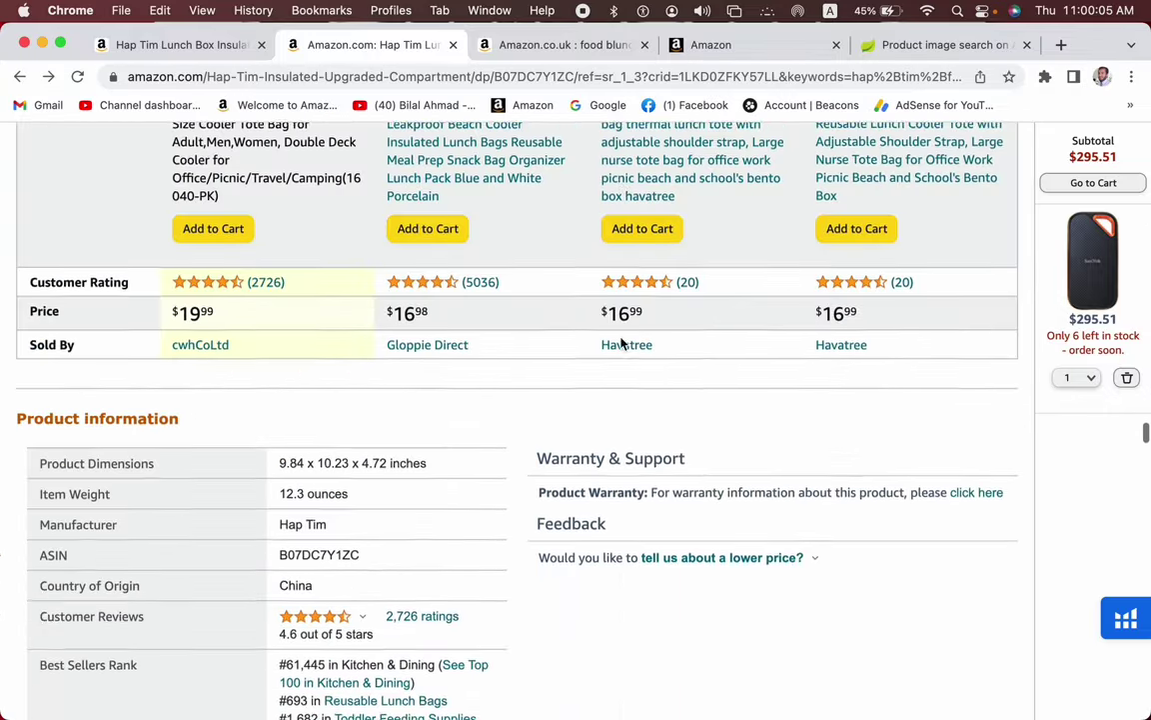
{"action": "scroll", "coordinate": [620, 340], "scroll_direction": "up", "scroll_amount": 1}
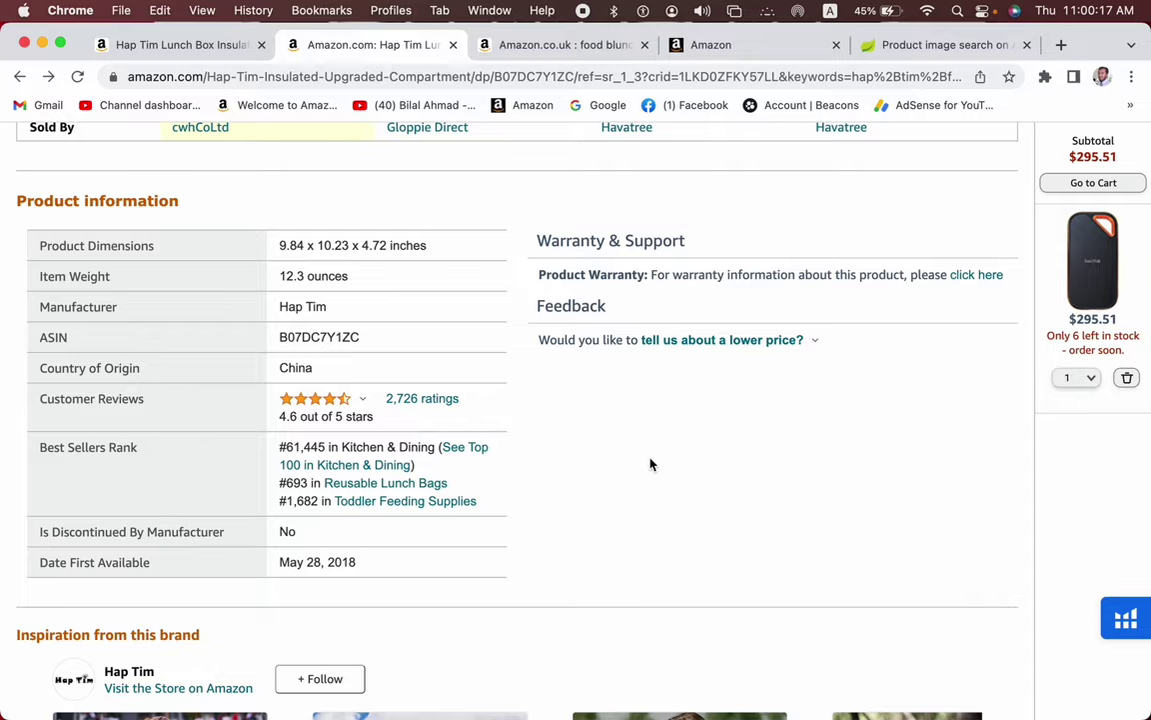
{"action": "scroll", "coordinate": [650, 464], "scroll_direction": "up", "scroll_amount": 20}
{"action": "scroll", "coordinate": [651, 464], "scroll_direction": "up", "scroll_amount": 15}
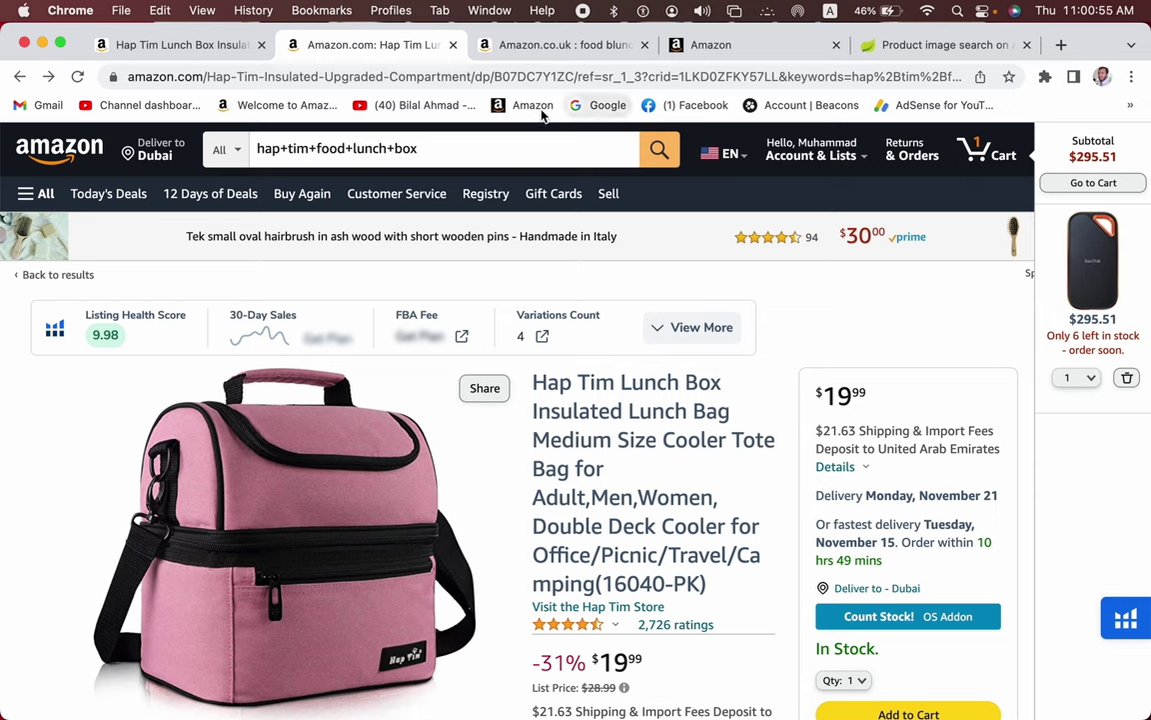
Step: Close the Amazon.com listing and review the Amazon.ae Hap Tim lunch box listing's price, colour options and offers from other sellers
{"action": "left_click", "coordinate": [451, 44]}
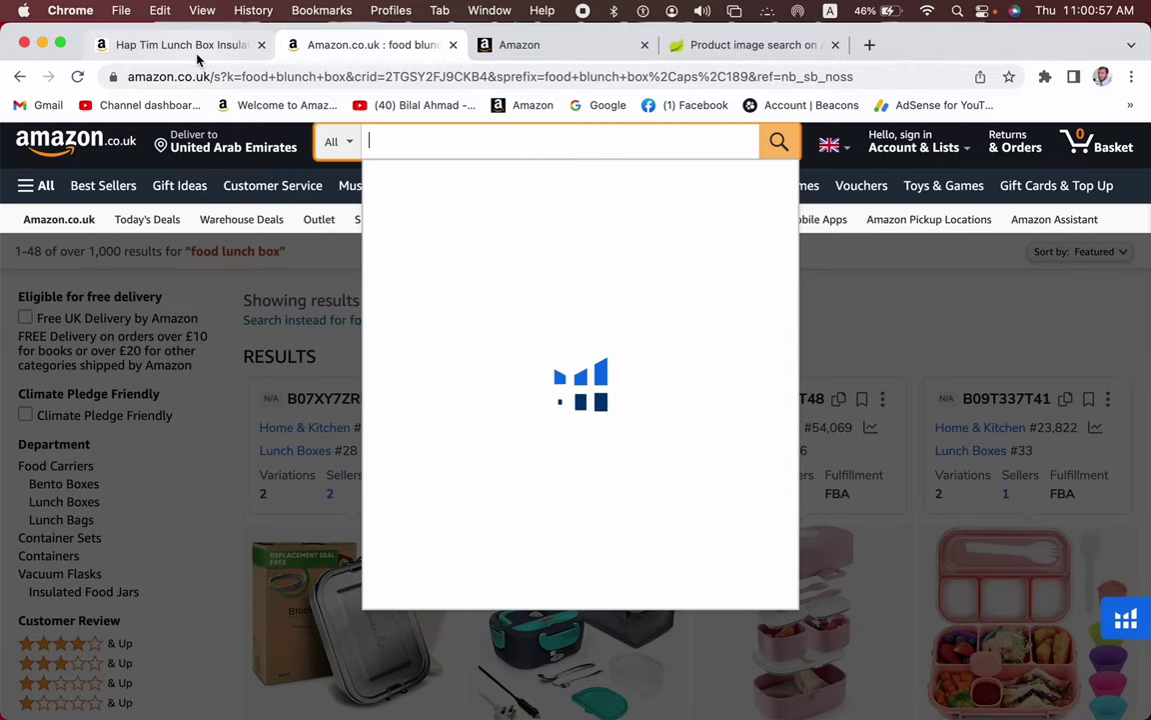
{"action": "left_click", "coordinate": [197, 47]}
{"action": "scroll", "coordinate": [785, 366], "scroll_direction": "up", "scroll_amount": 10}
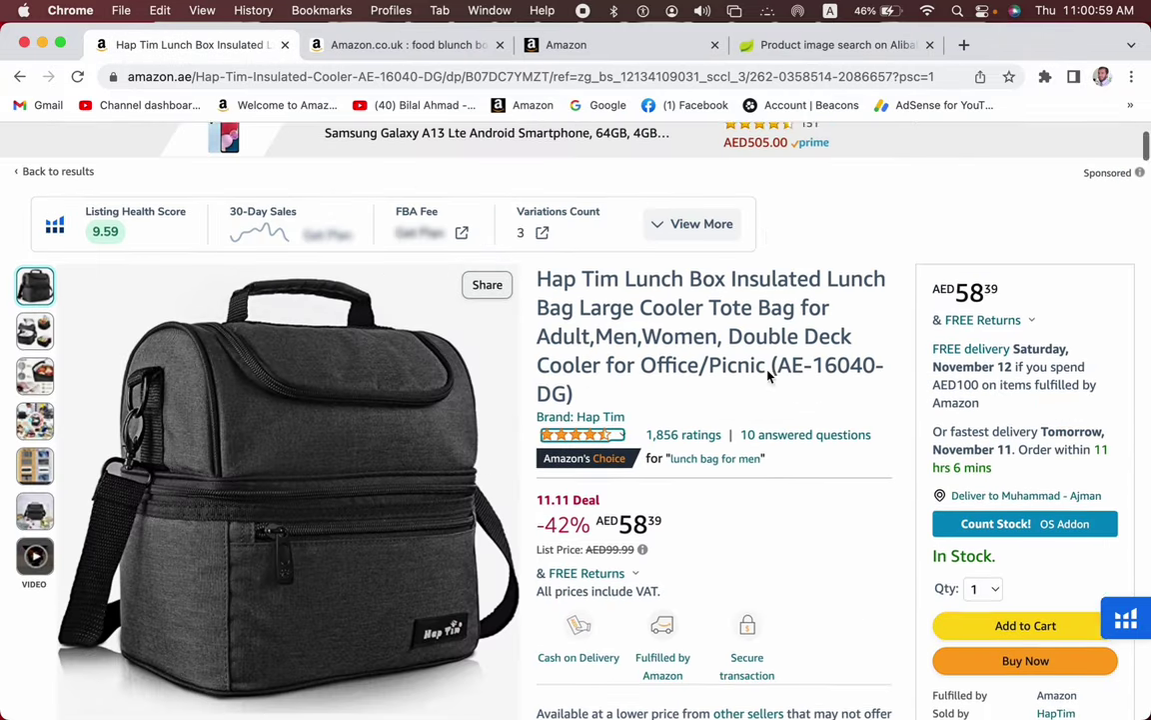
{"action": "scroll", "coordinate": [768, 377], "scroll_direction": "down", "scroll_amount": 3}
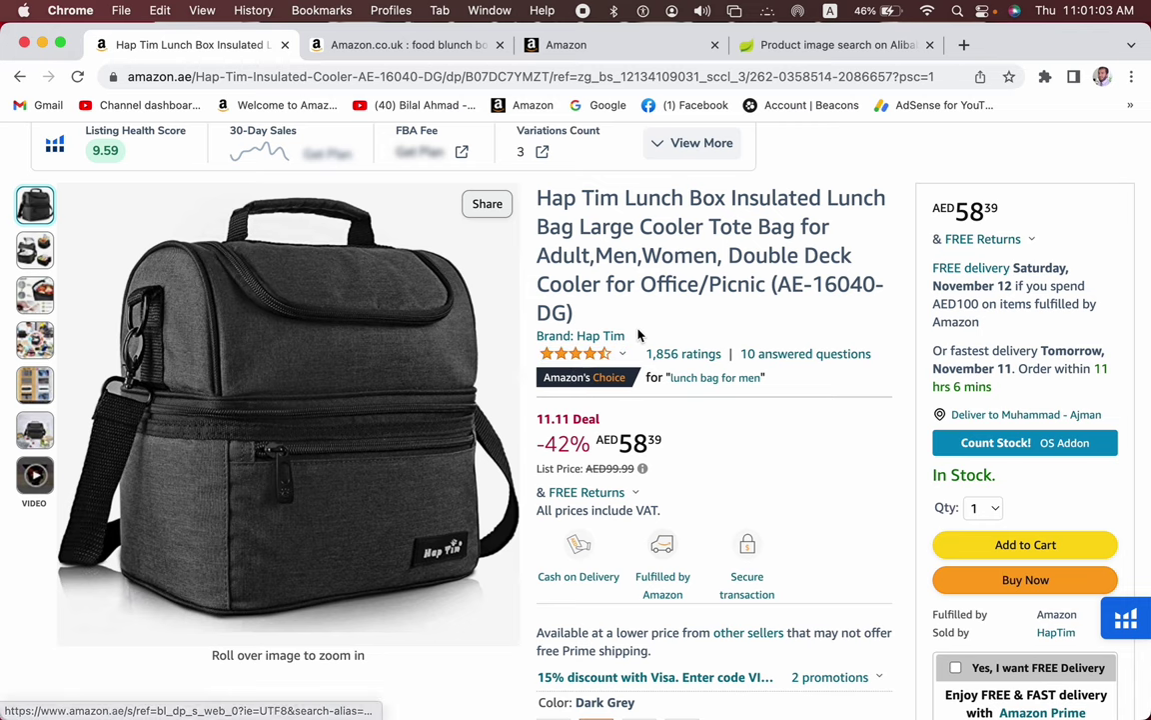
{"action": "scroll", "coordinate": [635, 335], "scroll_direction": "down", "scroll_amount": 3}
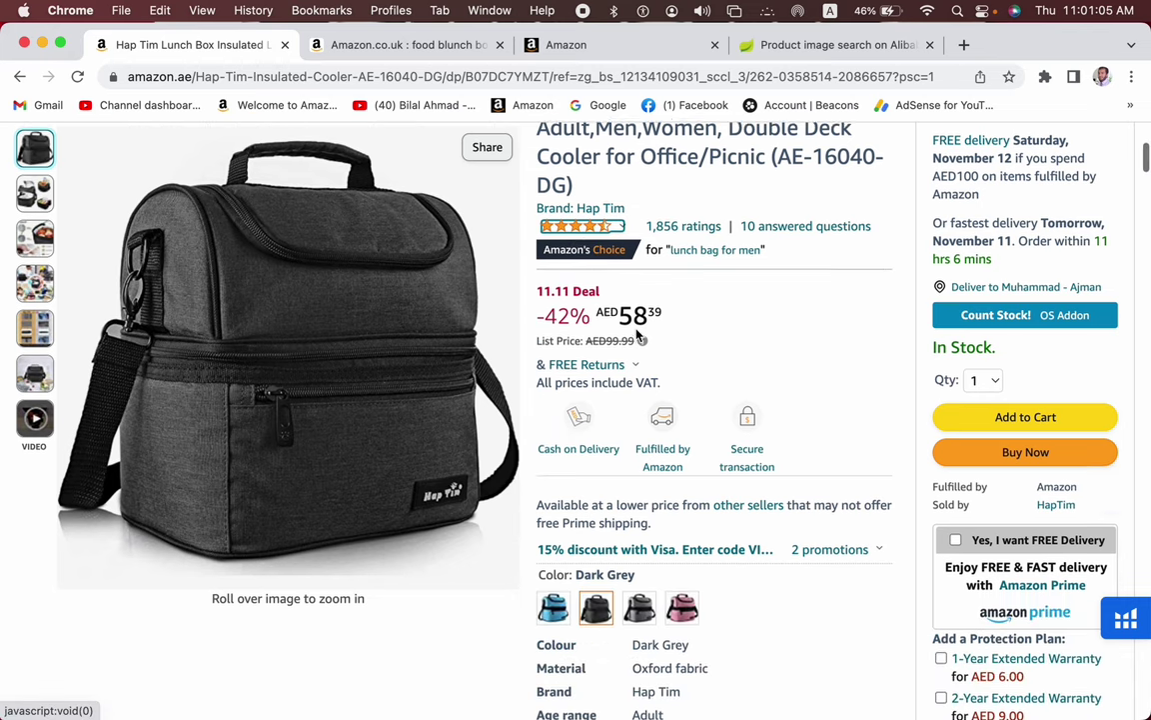
{"action": "scroll", "coordinate": [978, 635], "scroll_direction": "down", "scroll_amount": 3}
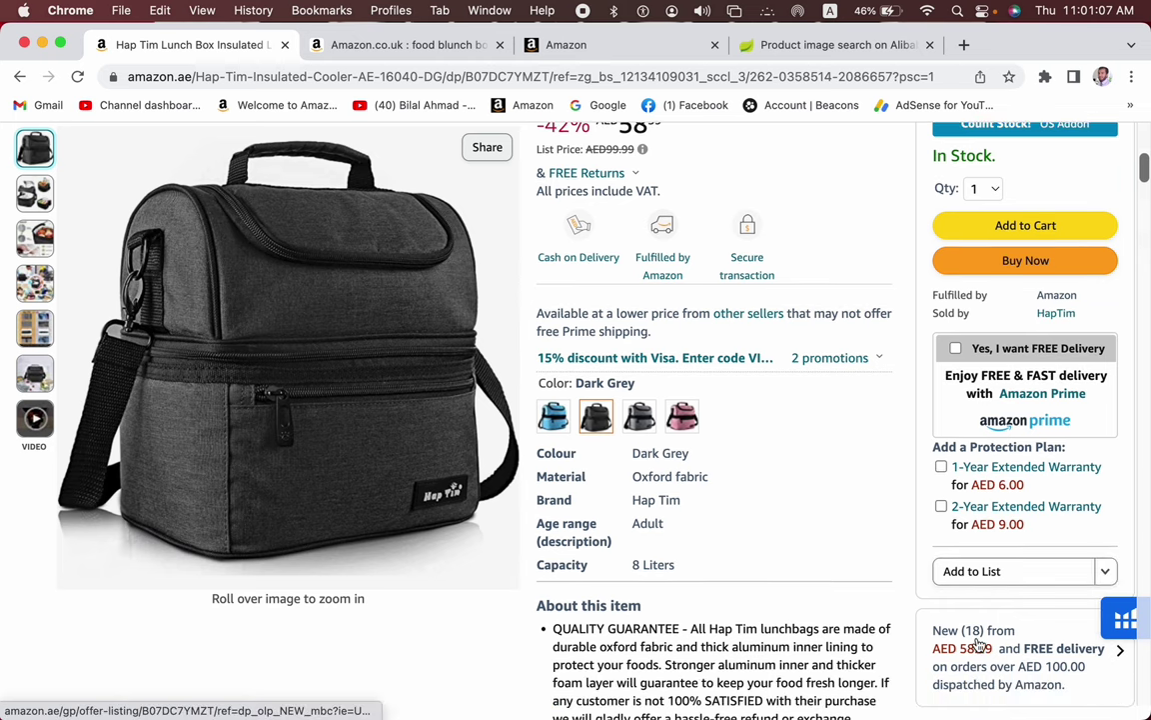
{"action": "scroll", "coordinate": [869, 516], "scroll_direction": "up", "scroll_amount": 2}
{"action": "scroll", "coordinate": [869, 517], "scroll_direction": "up", "scroll_amount": 4}
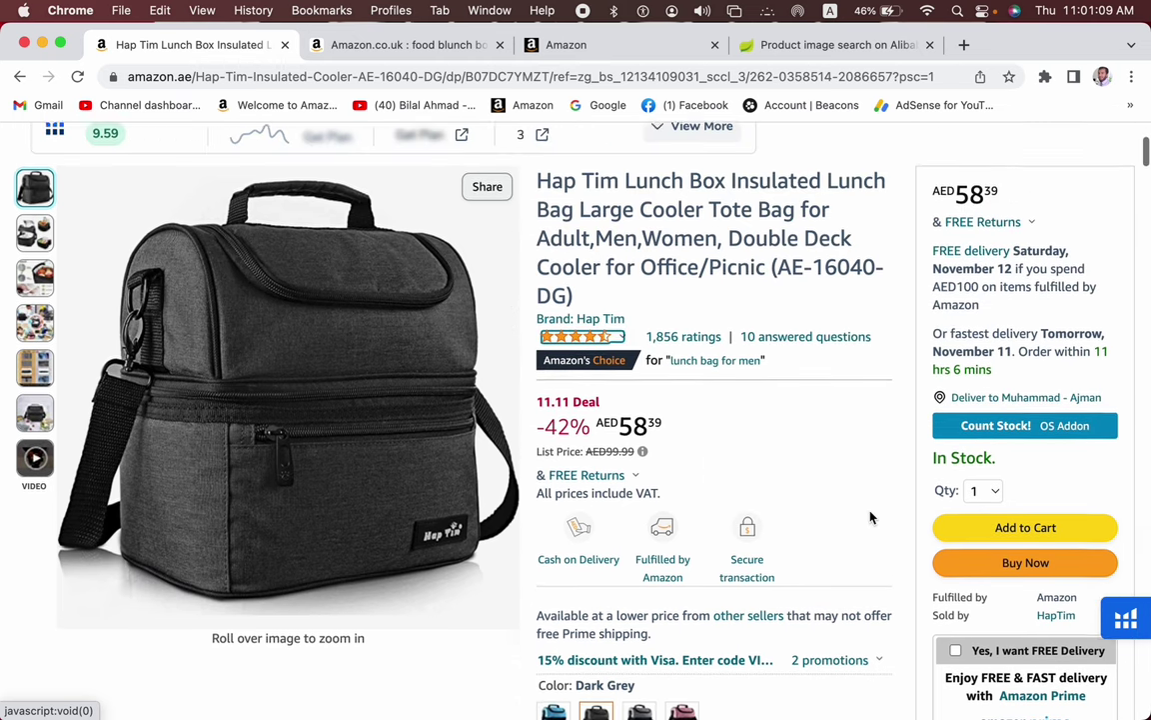
Step: Run Count Stock! on the Hap Tim lunch box, review each seller's quantity, price and fulfilment type, and close the results
{"action": "left_click", "coordinate": [1040, 450]}
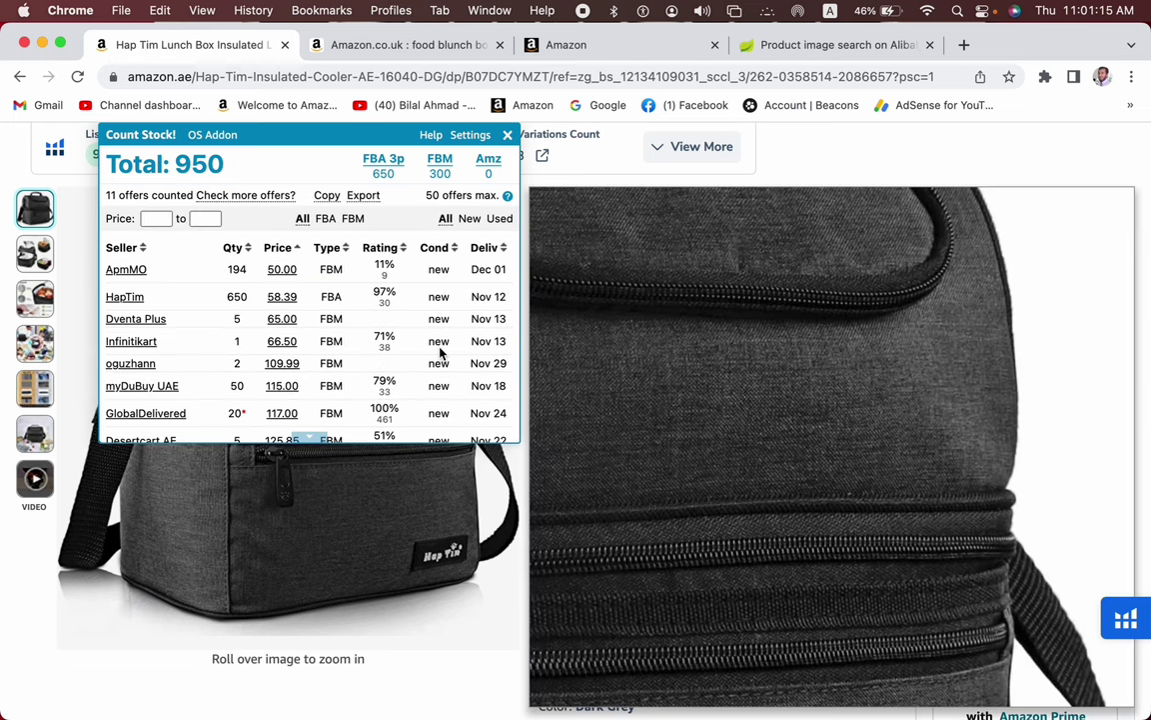
{"action": "scroll", "coordinate": [440, 352], "scroll_direction": "down", "scroll_amount": 3}
{"action": "scroll", "coordinate": [440, 352], "scroll_direction": "up", "scroll_amount": 5}
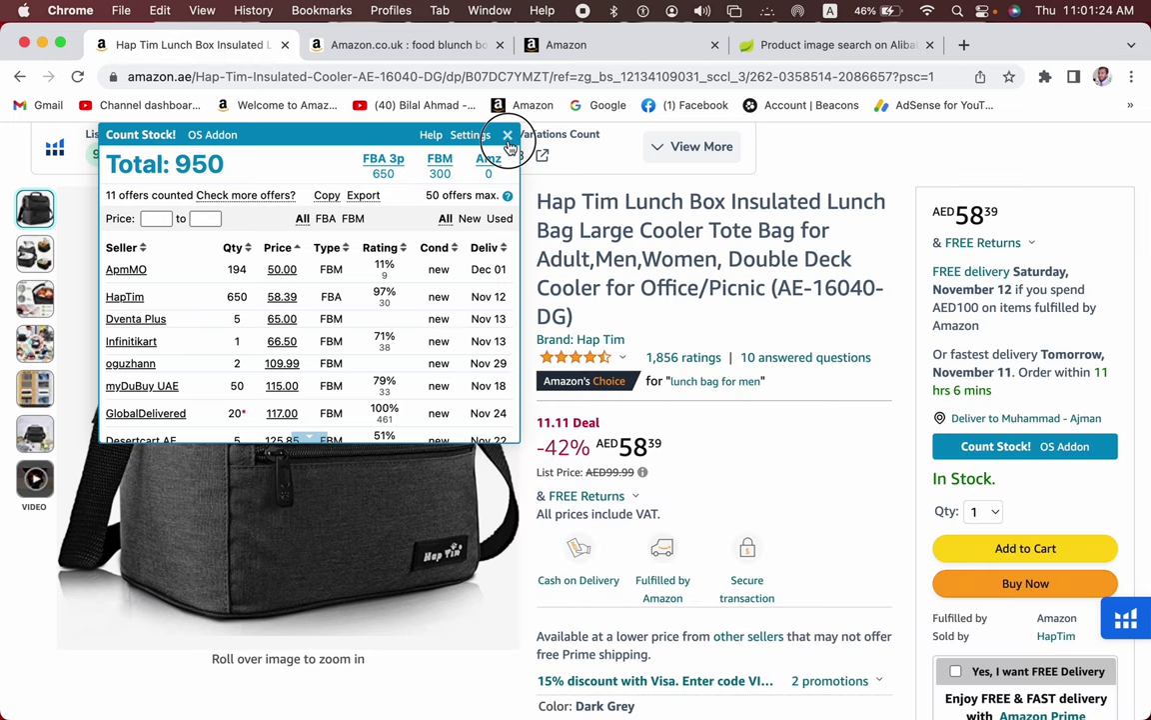
{"action": "left_click", "coordinate": [507, 135]}
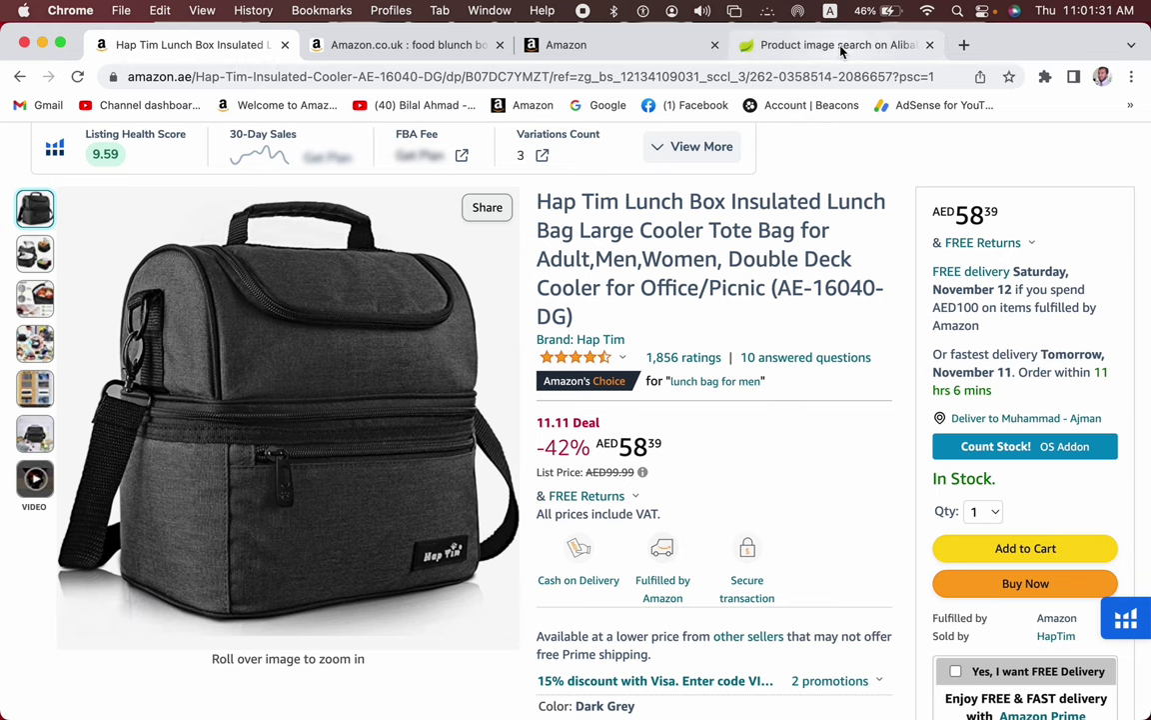
Step: Open the first matching insulated tote lunch cooler from the Alibaba image search results and view its main product photo
{"action": "left_click", "coordinate": [756, 40]}
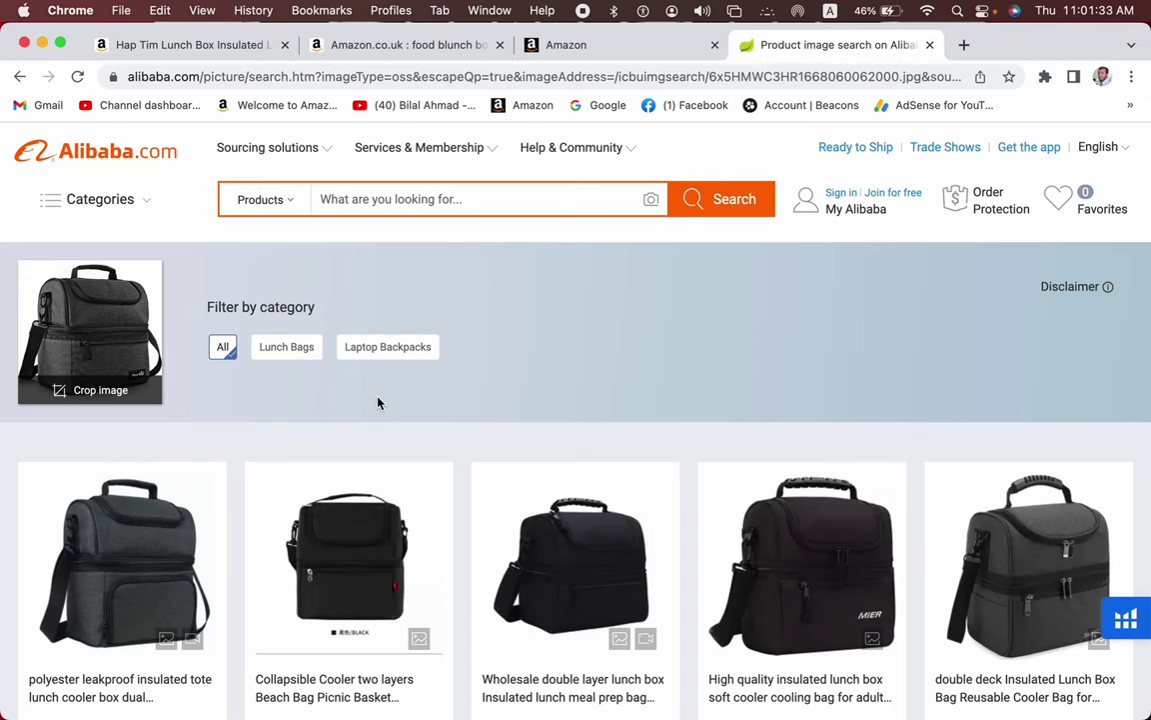
{"action": "left_click", "coordinate": [82, 522]}
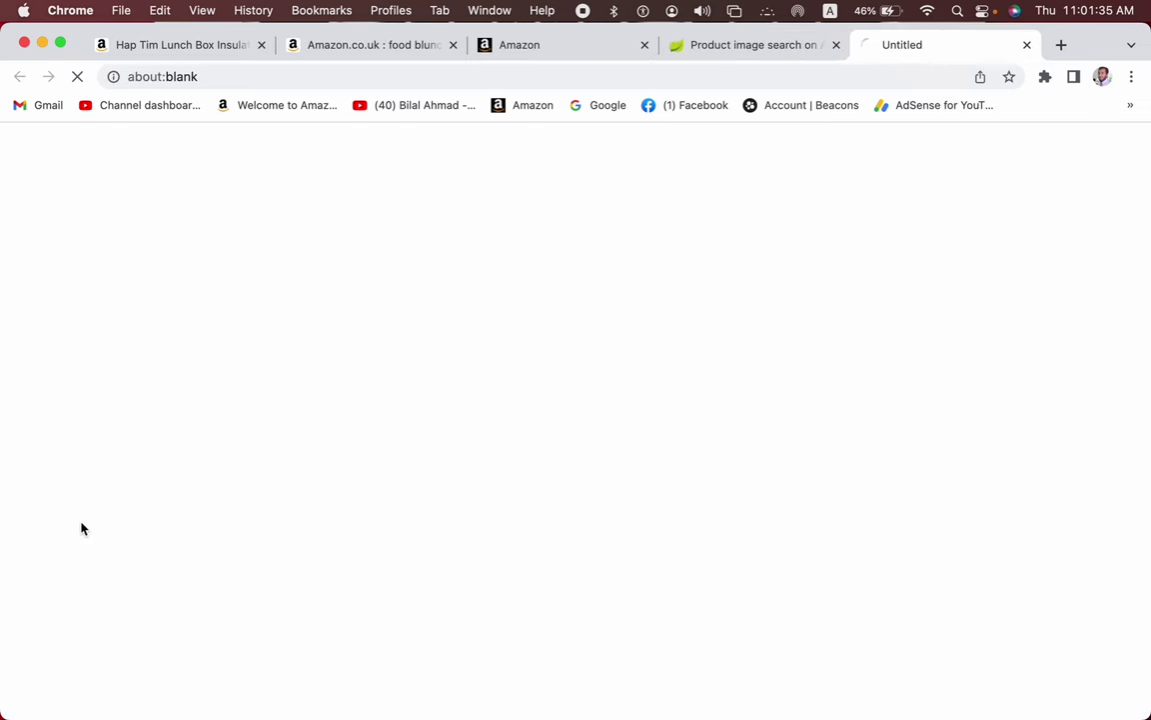
{"action": "scroll", "coordinate": [594, 395], "scroll_direction": "down", "scroll_amount": 3}
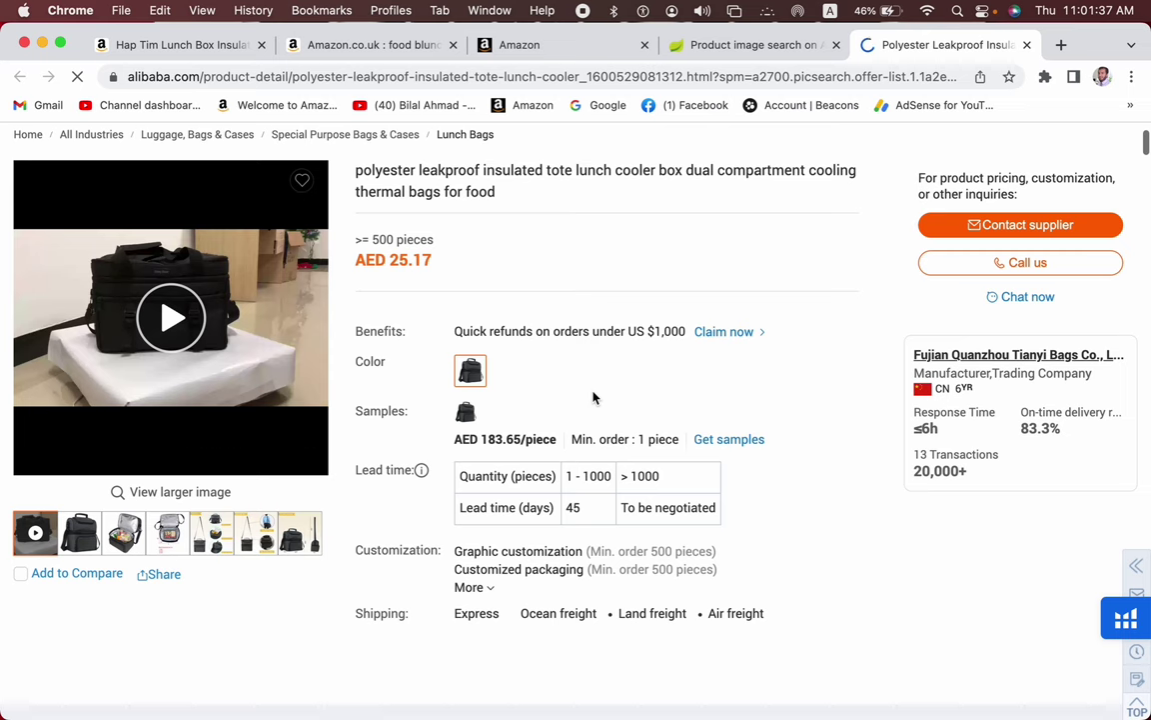
{"action": "left_click", "coordinate": [80, 531]}
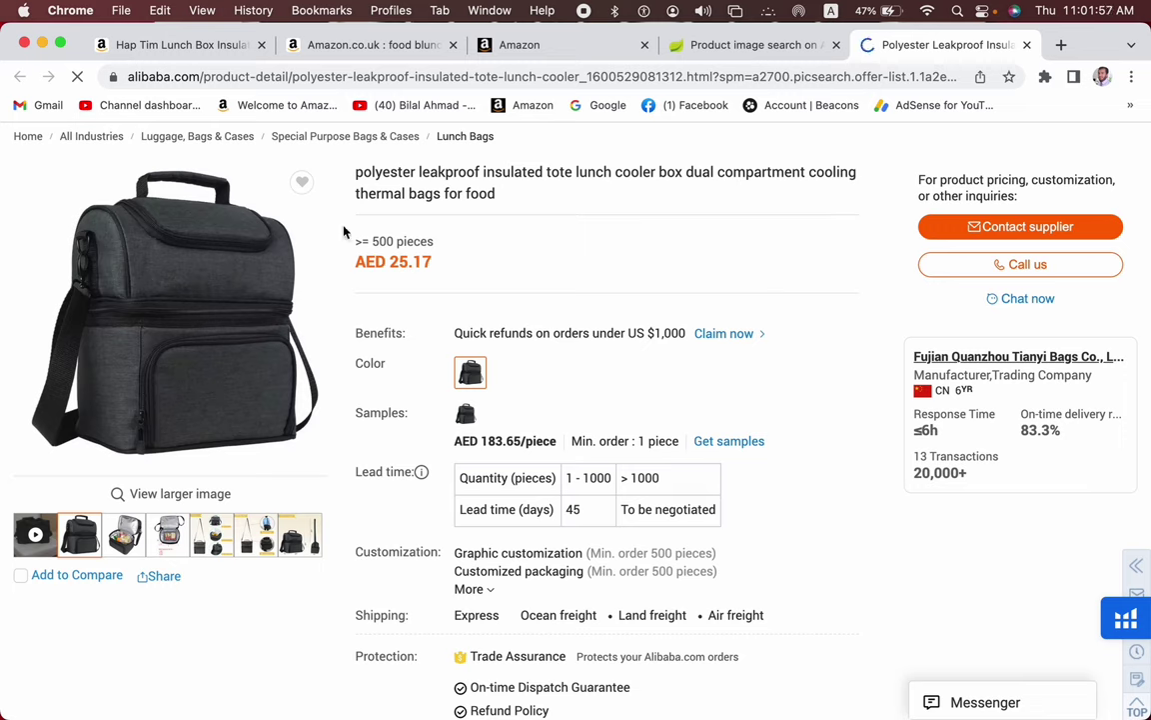
Step: Return to the Alibaba image search results and compare the first row's unit prices and minimum orders
{"action": "left_click", "coordinate": [735, 50]}
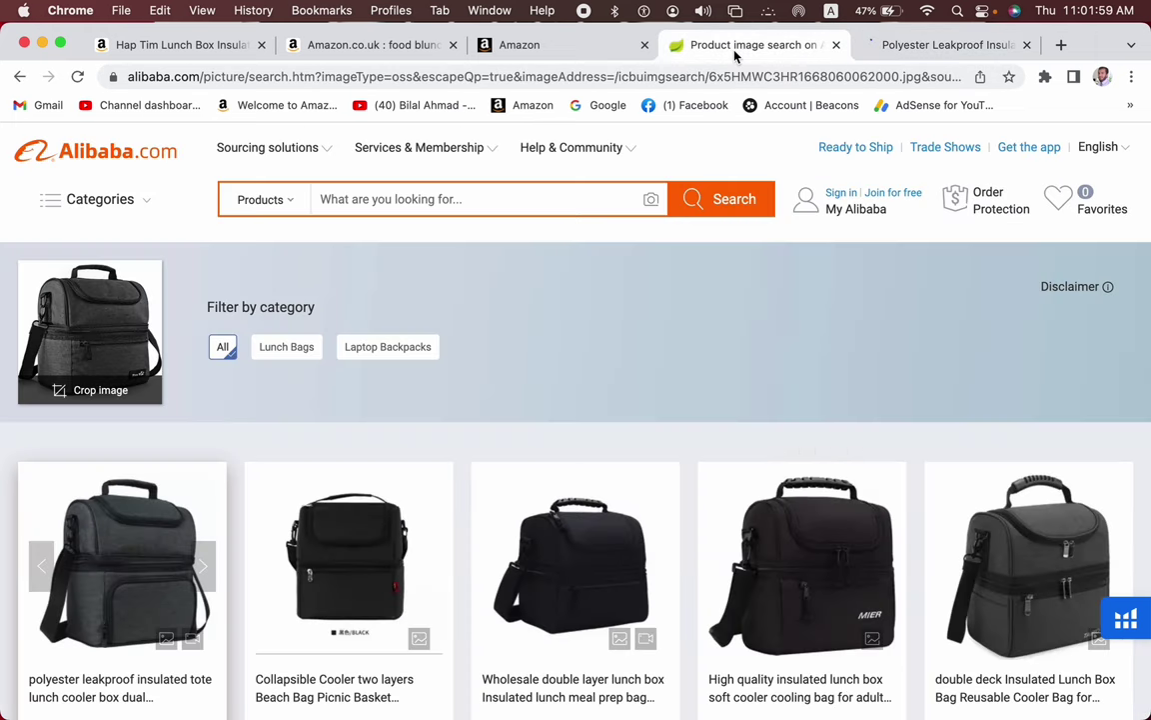
{"action": "scroll", "coordinate": [831, 318], "scroll_direction": "down", "scroll_amount": 5}
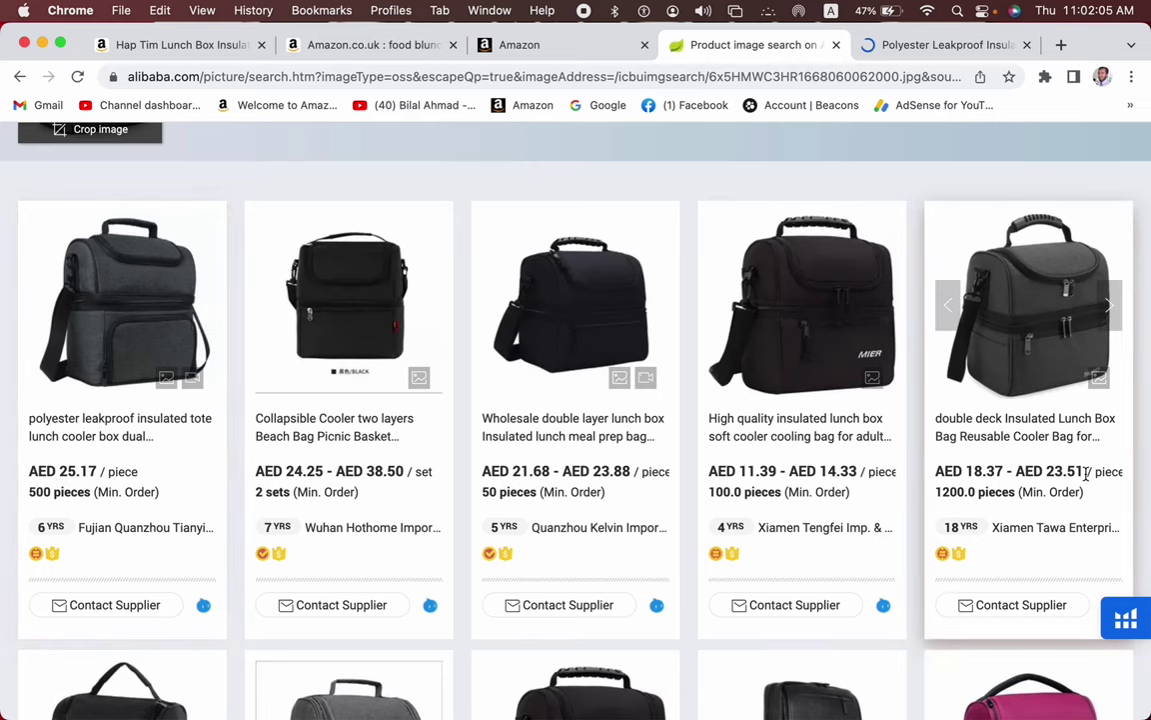
{"action": "scroll", "coordinate": [1049, 476], "scroll_direction": "down", "scroll_amount": 1}
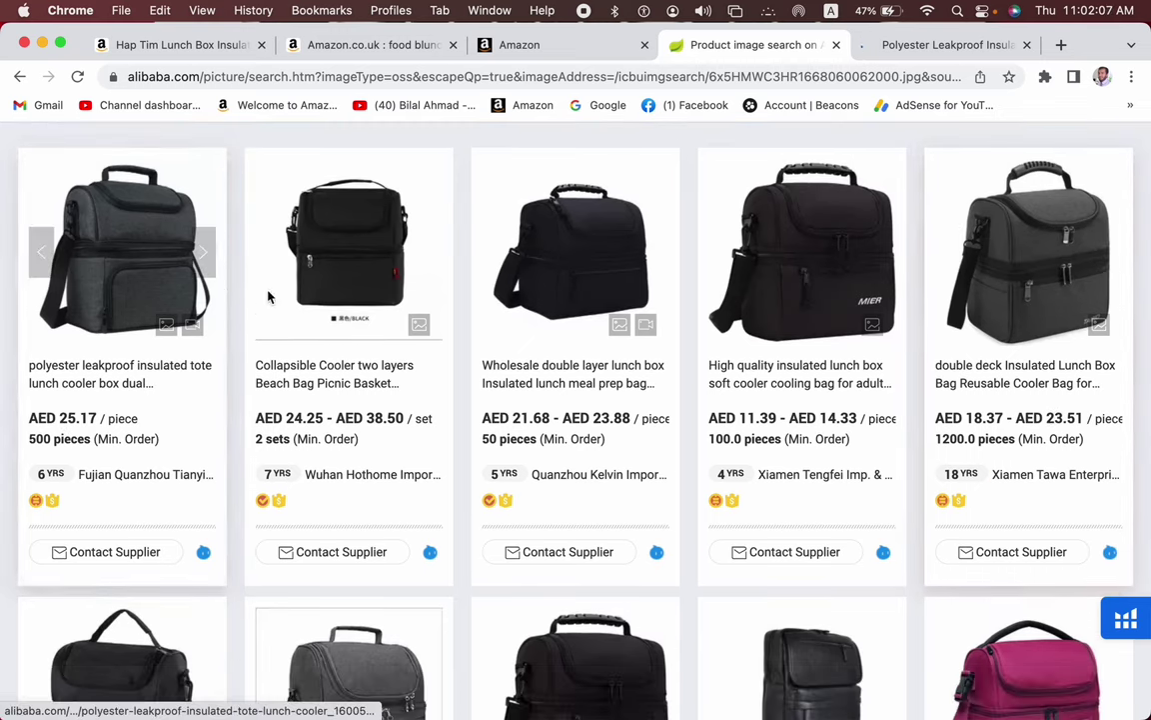
Step: Compare the Amazon.ae lunch box listing with the opened Alibaba product's price, sample and lead time details
{"action": "left_click", "coordinate": [180, 46]}
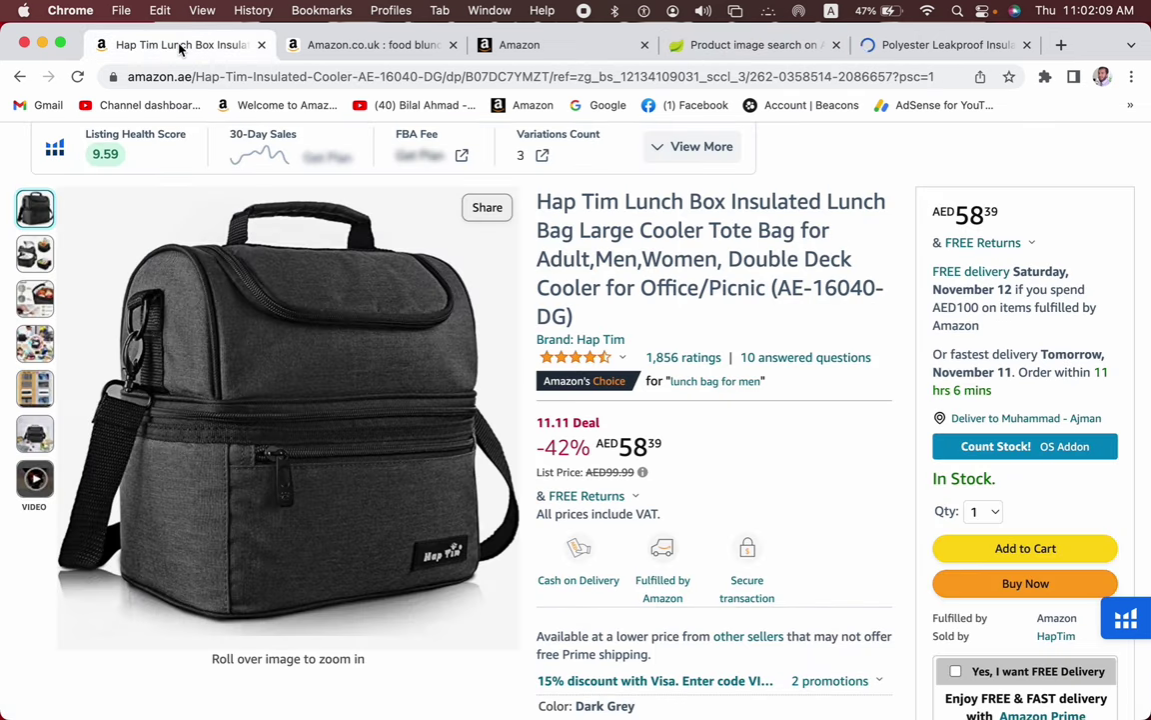
{"action": "left_click", "coordinate": [934, 45]}
{"action": "scroll", "coordinate": [660, 380], "scroll_direction": "down", "scroll_amount": 2}
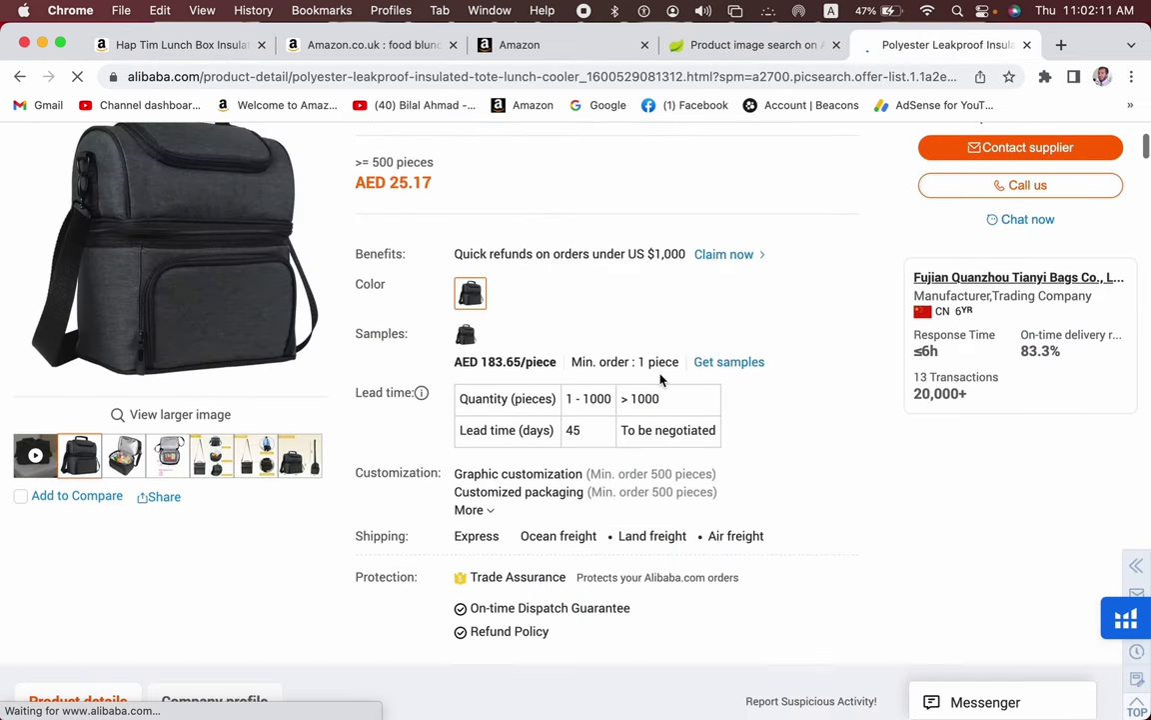
{"action": "scroll", "coordinate": [659, 380], "scroll_direction": "up", "scroll_amount": 1}
Step: Browse further down the Alibaba image search results for similar lunch bags, checking suppliers, unit prices and minimum orders
{"action": "left_click", "coordinate": [760, 50]}
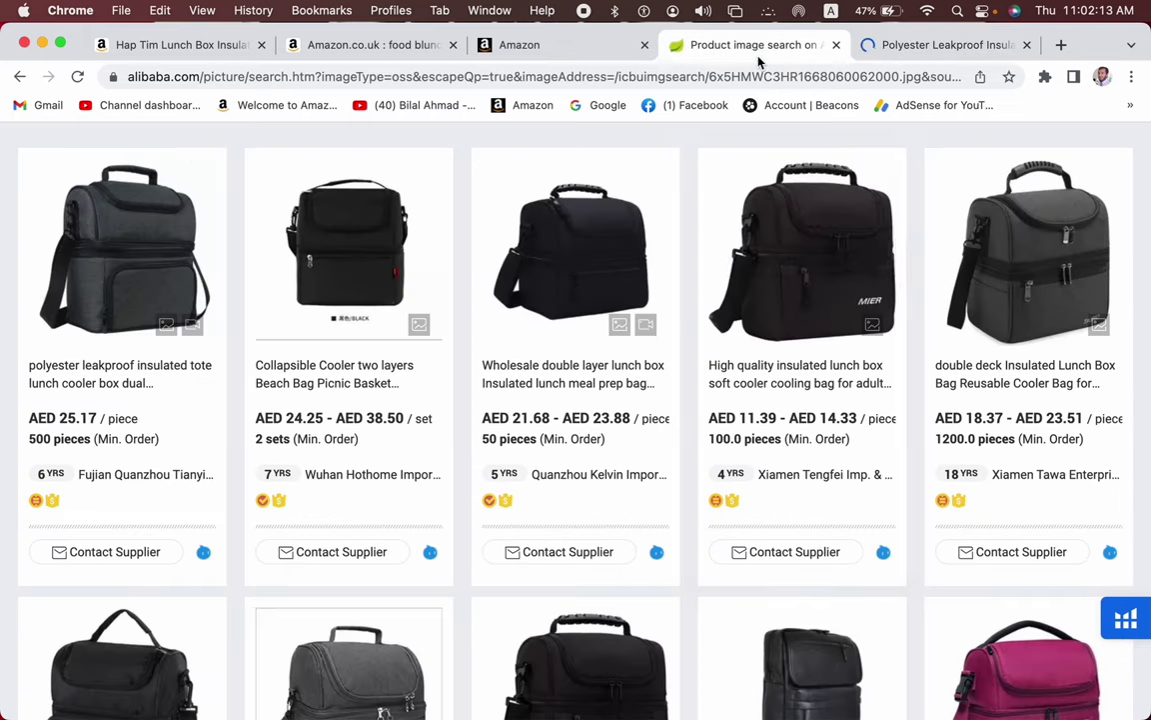
{"action": "scroll", "coordinate": [842, 255], "scroll_direction": "down", "scroll_amount": 5}
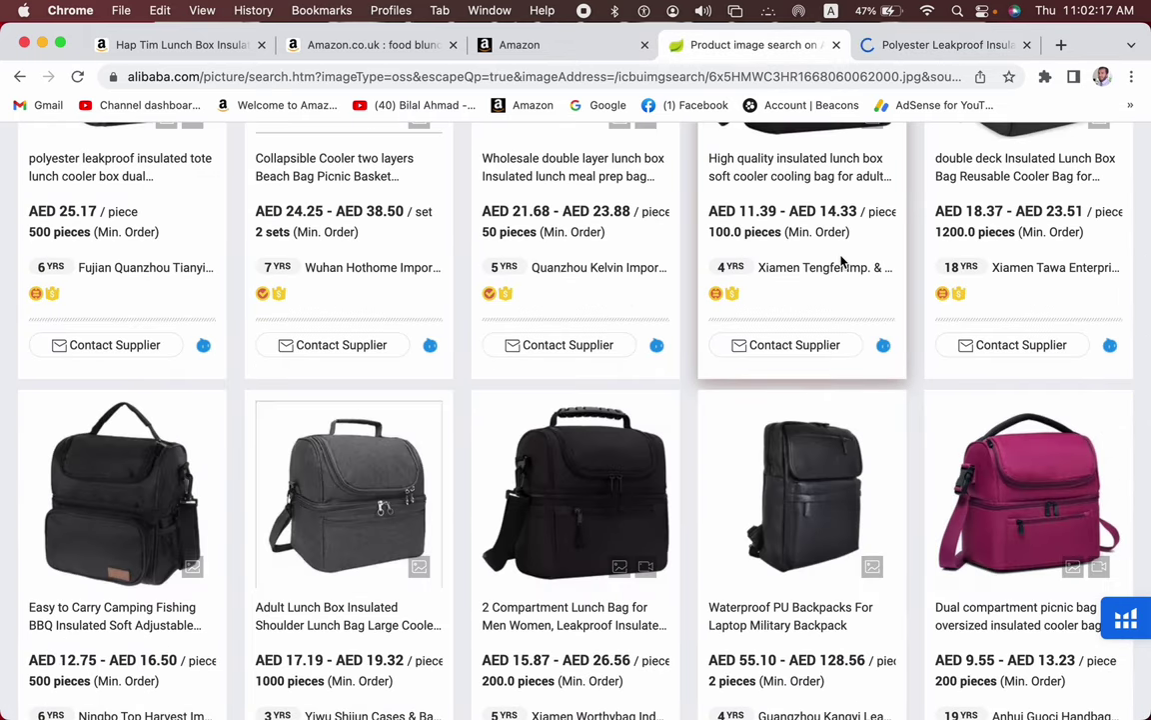
{"action": "scroll", "coordinate": [843, 261], "scroll_direction": "down", "scroll_amount": 10}
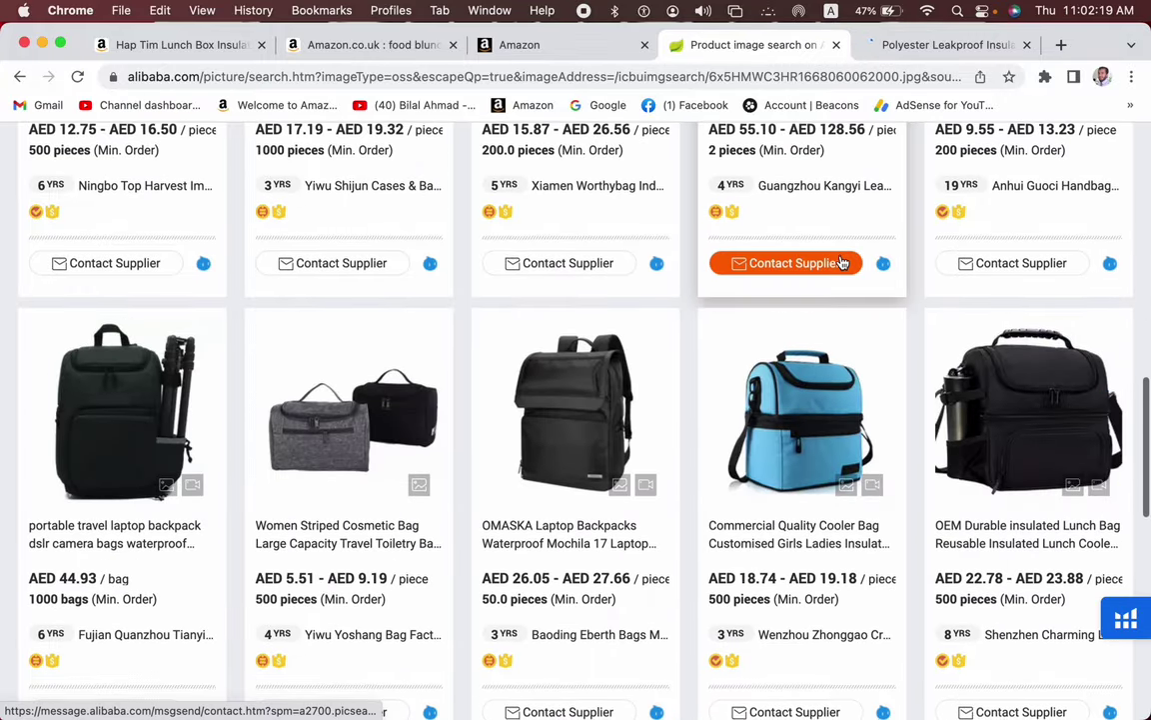
{"action": "scroll", "coordinate": [842, 262], "scroll_direction": "down", "scroll_amount": 7}
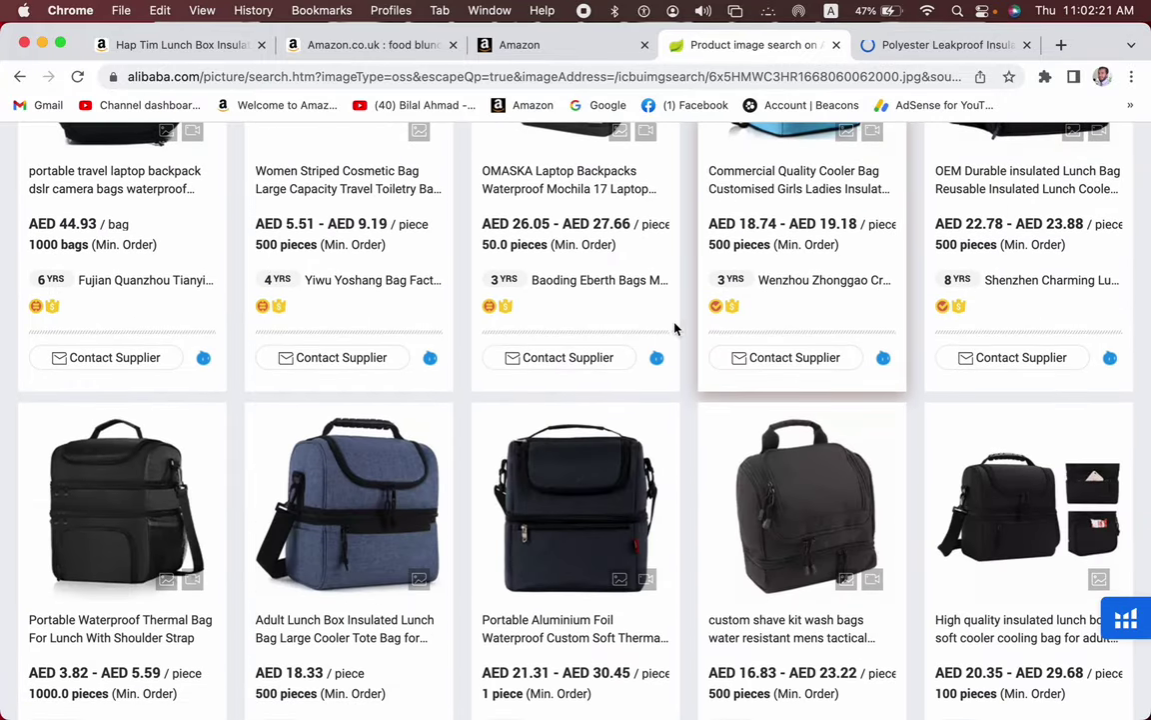
{"action": "scroll", "coordinate": [669, 329], "scroll_direction": "down", "scroll_amount": 3}
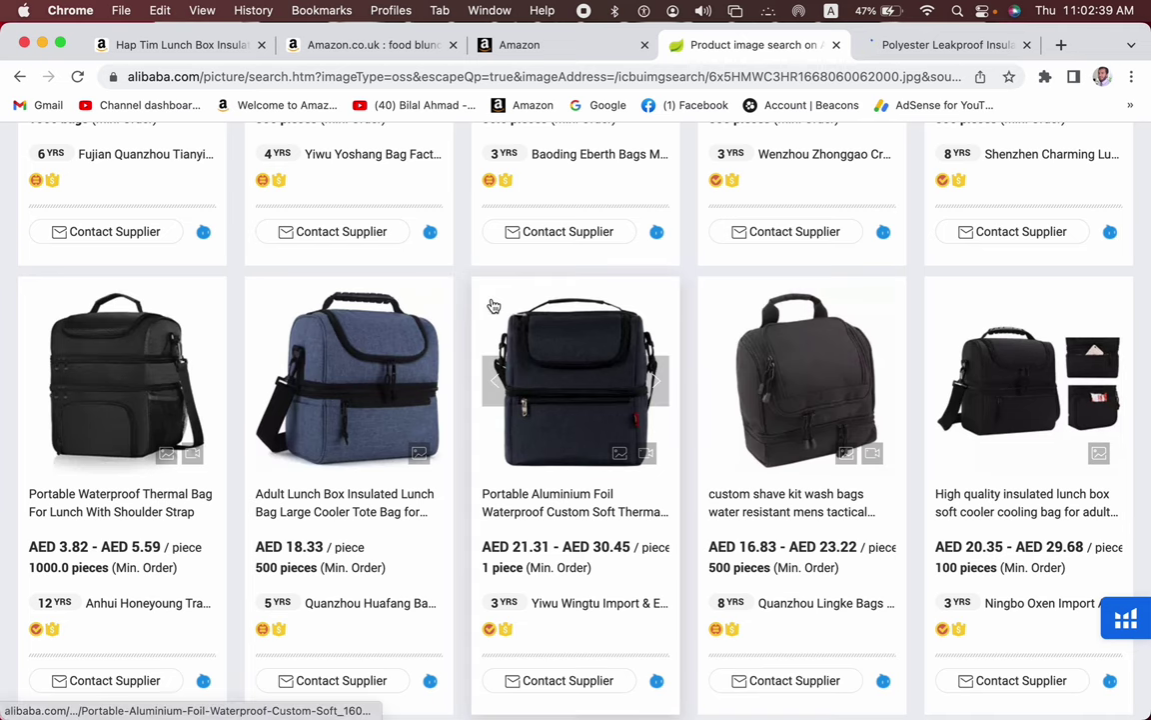
{"action": "scroll", "coordinate": [489, 303], "scroll_direction": "down", "scroll_amount": 1}
{"action": "scroll", "coordinate": [847, 293], "scroll_direction": "down", "scroll_amount": 5}
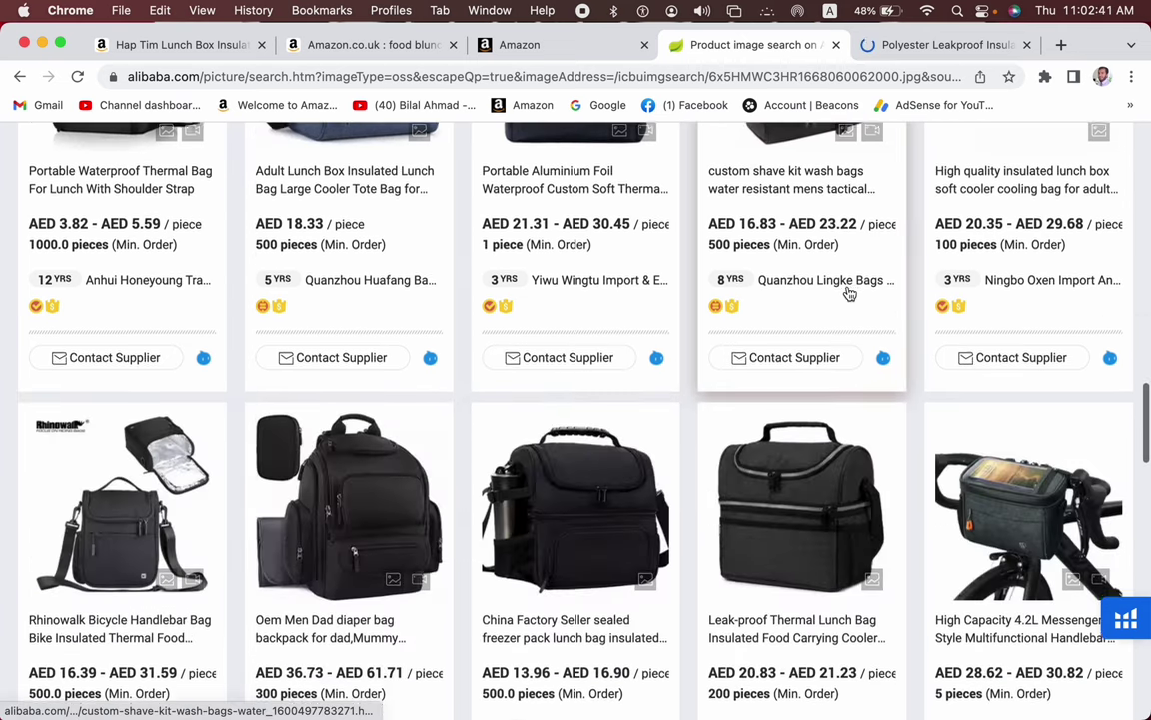
Step: Return to the Amazon.ae Hap Tim lunch box listing and check its selling price and the offers for new items
{"action": "left_click", "coordinate": [175, 45]}
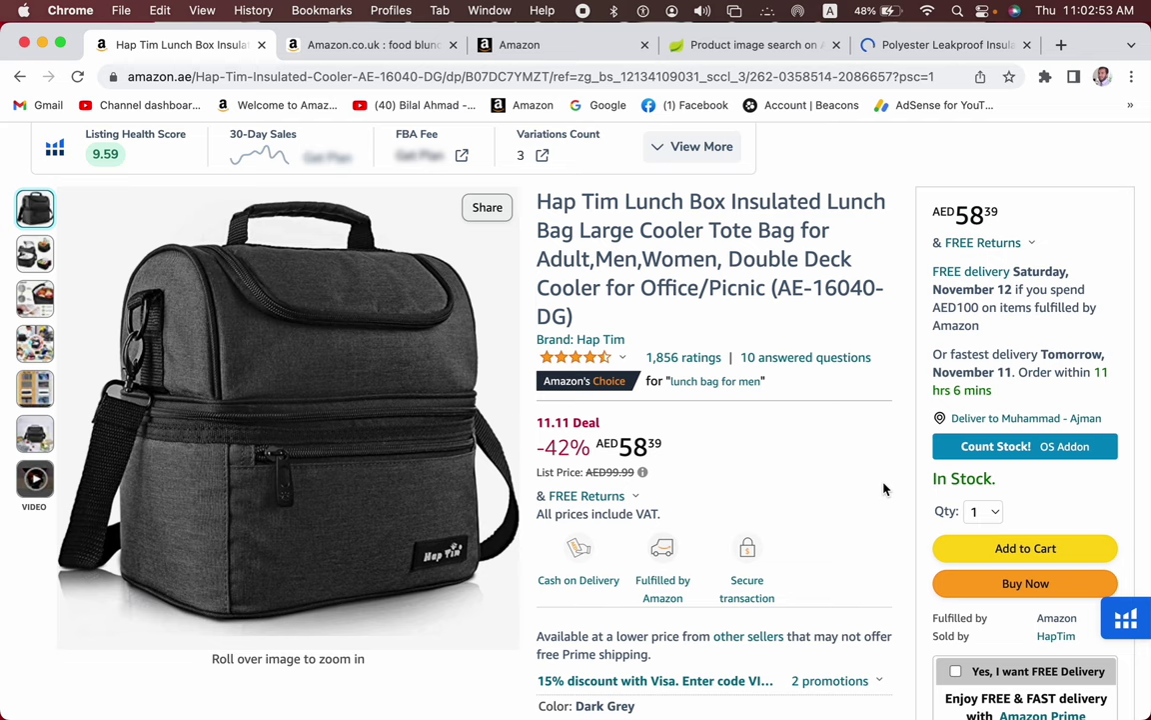
{"action": "scroll", "coordinate": [884, 488], "scroll_direction": "down", "scroll_amount": 4}
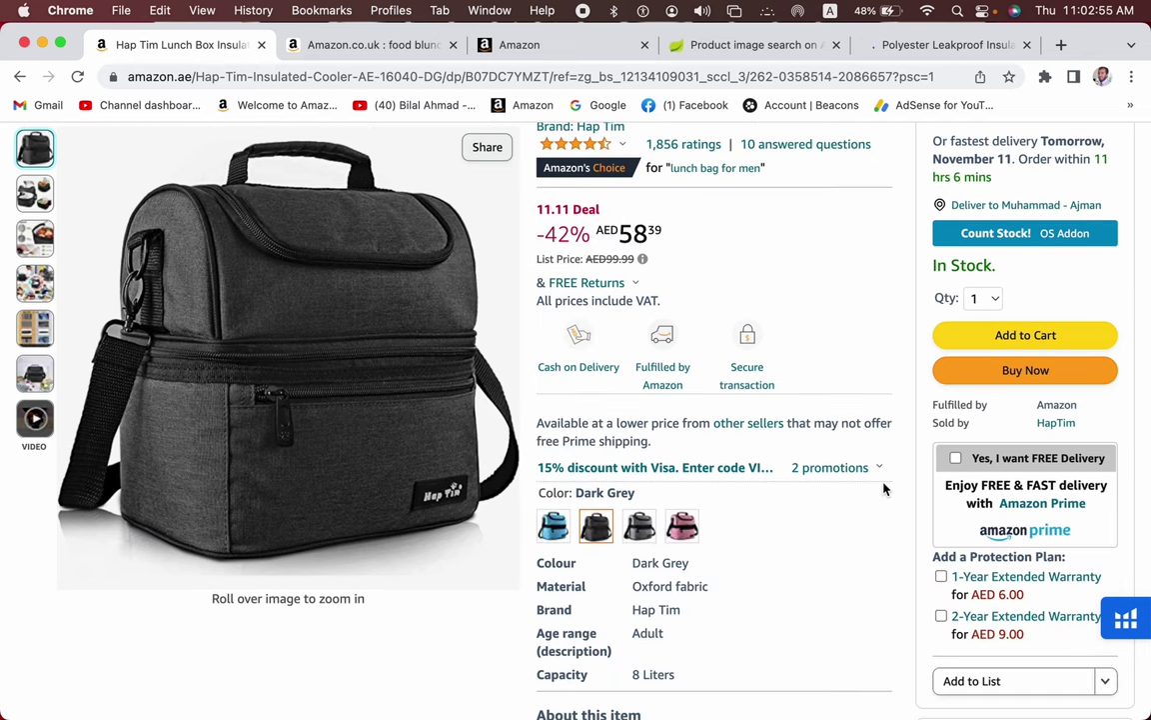
{"action": "scroll", "coordinate": [928, 577], "scroll_direction": "down", "scroll_amount": 3}
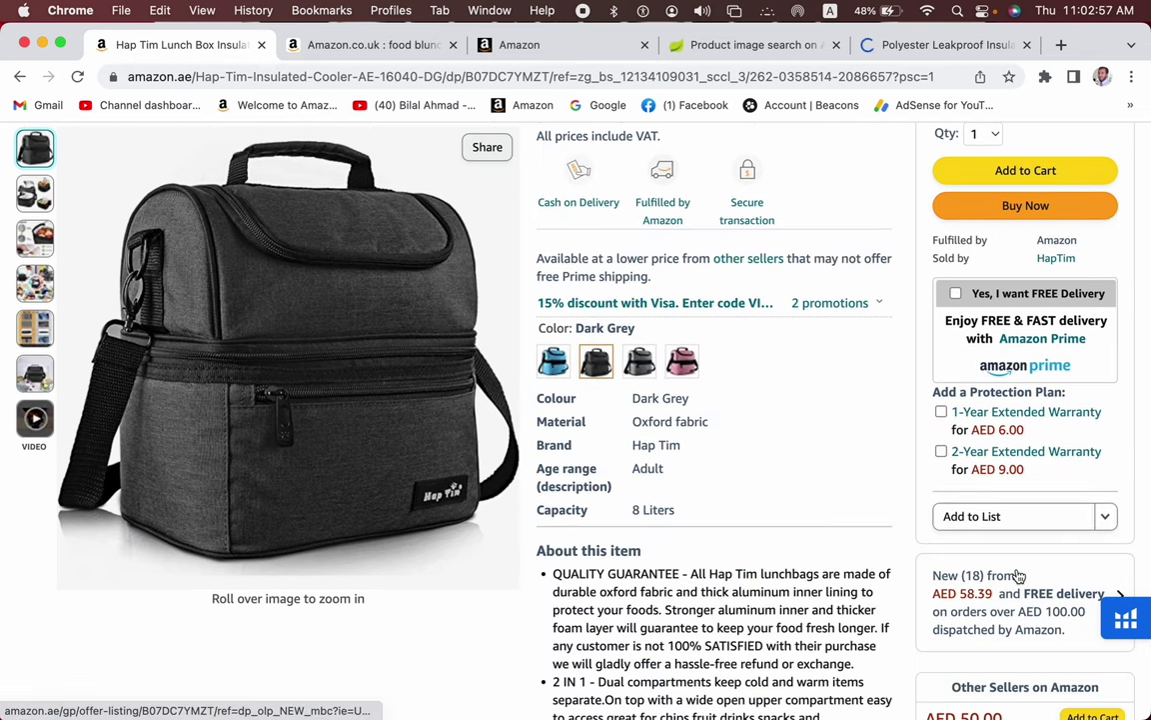
{"action": "scroll", "coordinate": [842, 422], "scroll_direction": "up", "scroll_amount": 7}
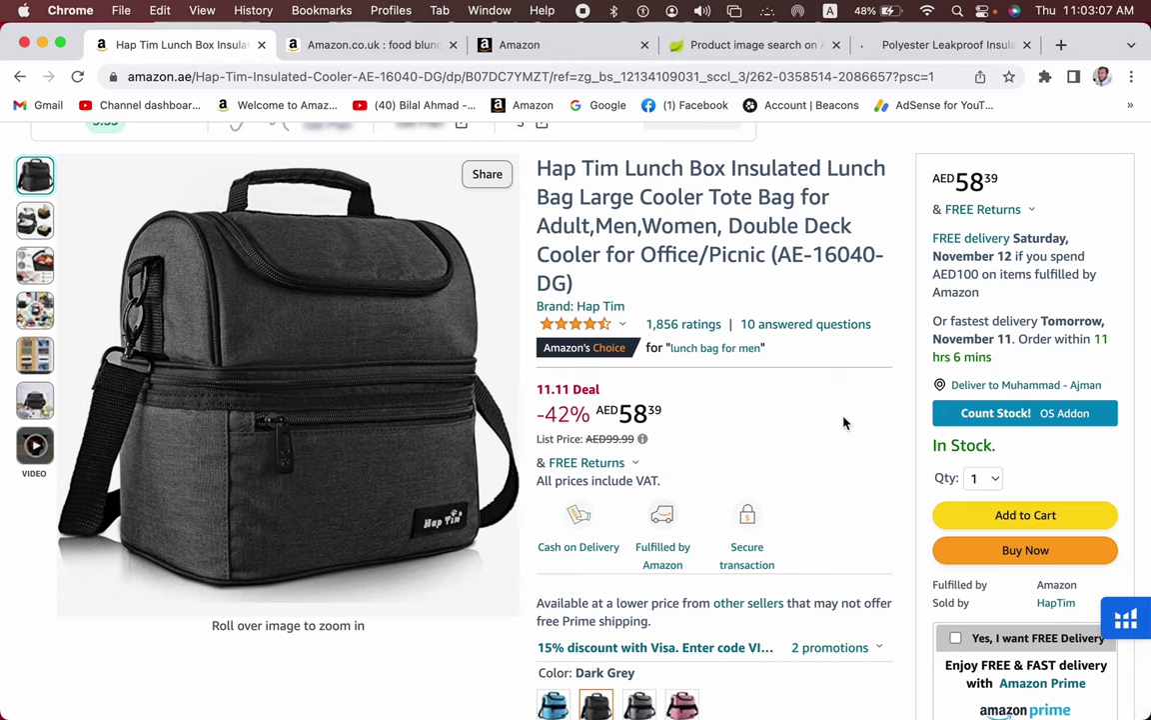
Step: Review the Hap Tim lunch box's details and other sellers on the Amazon.ae listing, and open its Seller Central offer form
{"action": "scroll", "coordinate": [843, 423], "scroll_direction": "down", "scroll_amount": 10}
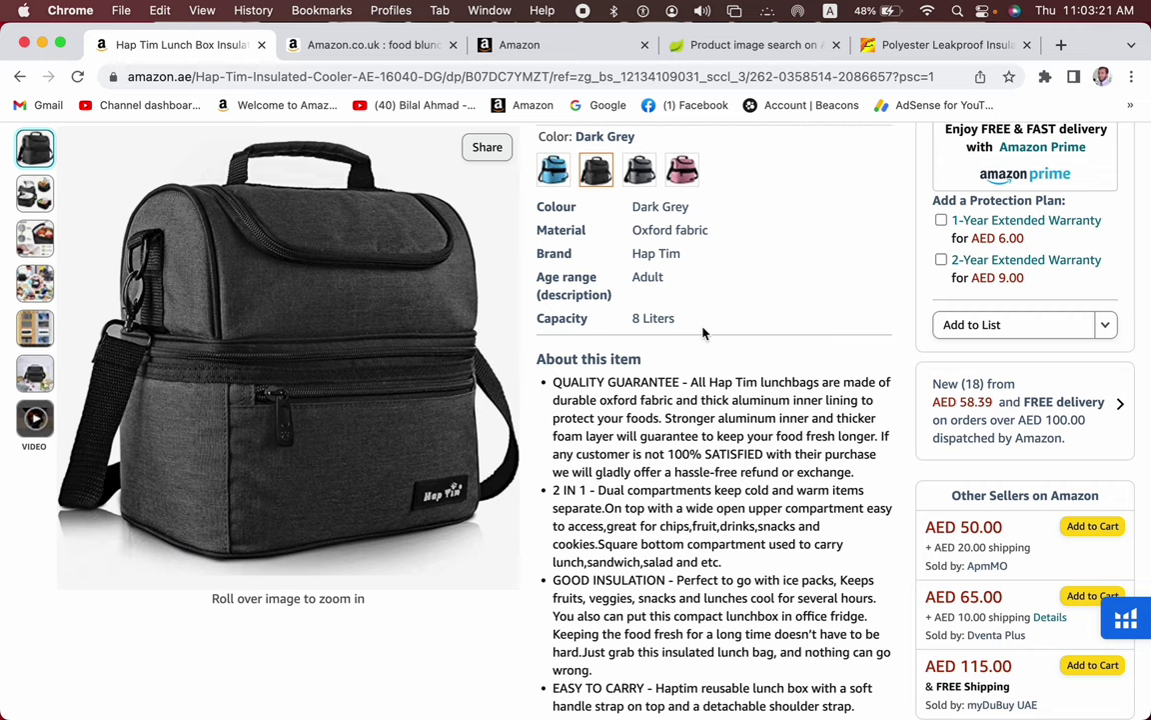
{"action": "scroll", "coordinate": [700, 330], "scroll_direction": "down", "scroll_amount": 5}
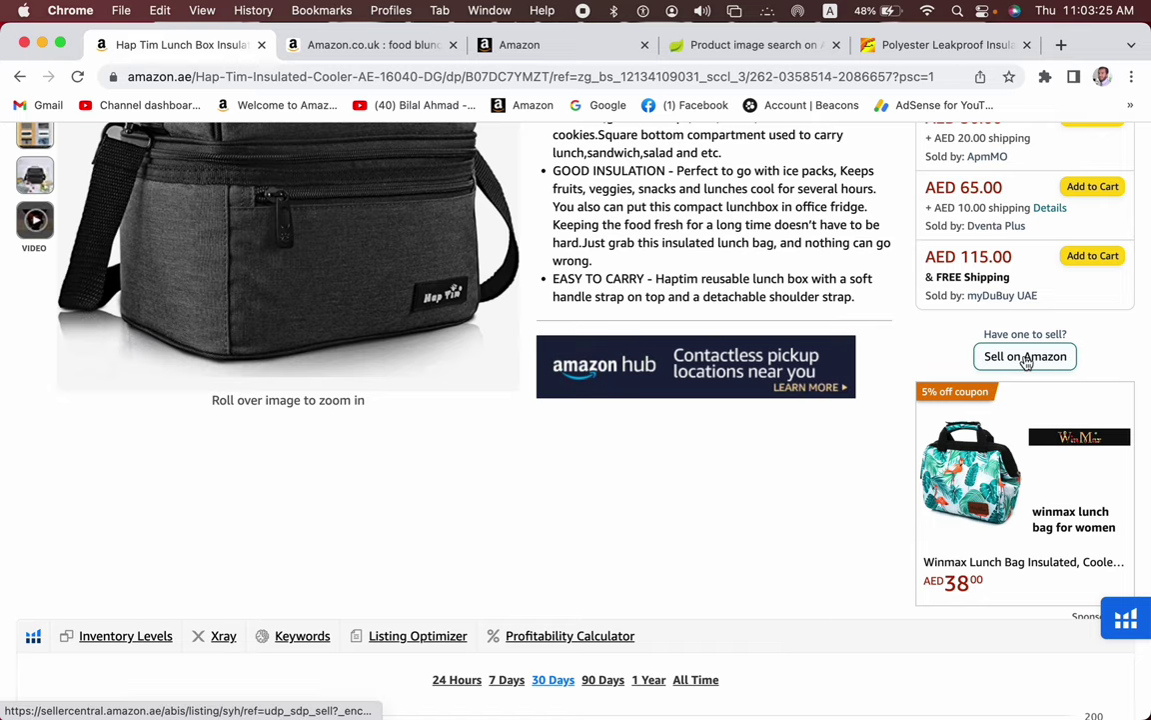
{"action": "left_click", "coordinate": [1023, 360]}
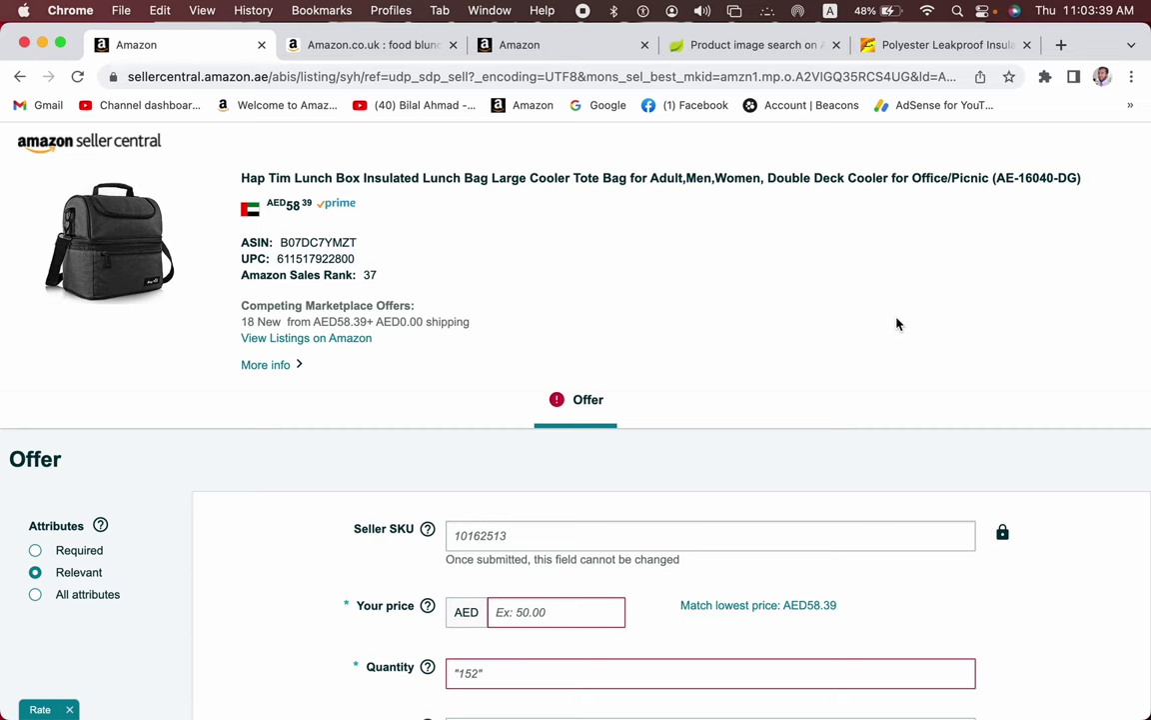
Step: Fill in the offer's seller SKU with the seller's first name followed by "Lunch"
{"action": "scroll", "coordinate": [896, 322], "scroll_direction": "down", "scroll_amount": 5}
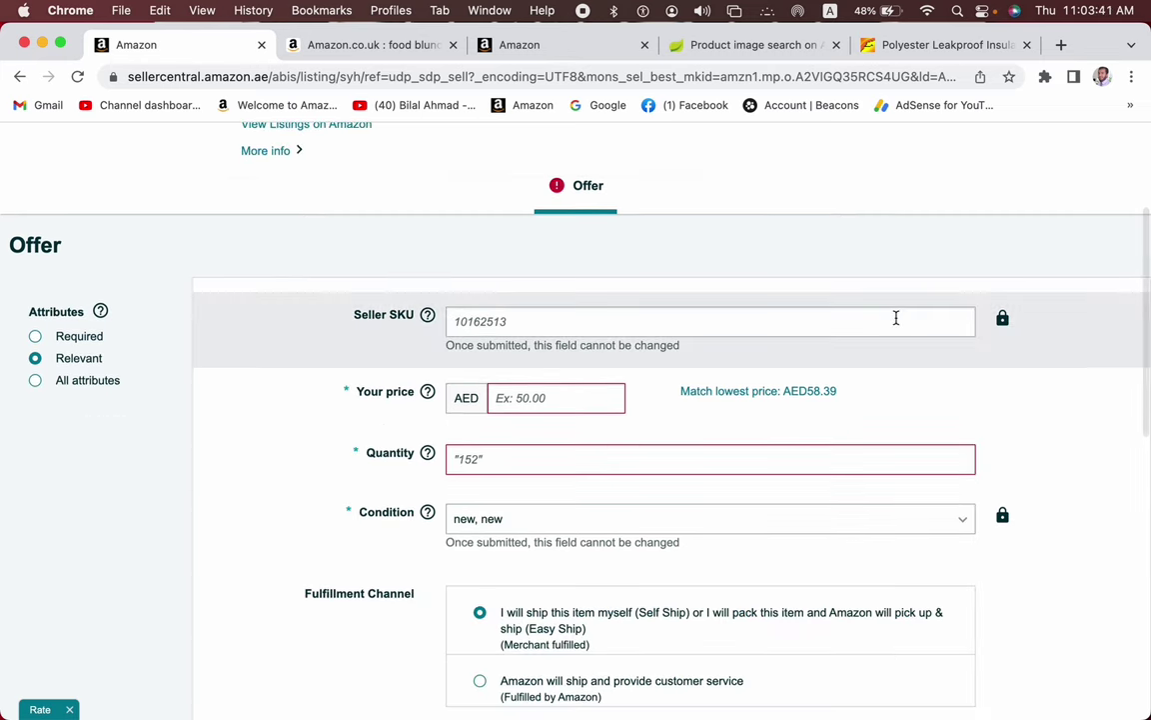
{"action": "left_click", "coordinate": [841, 328]}
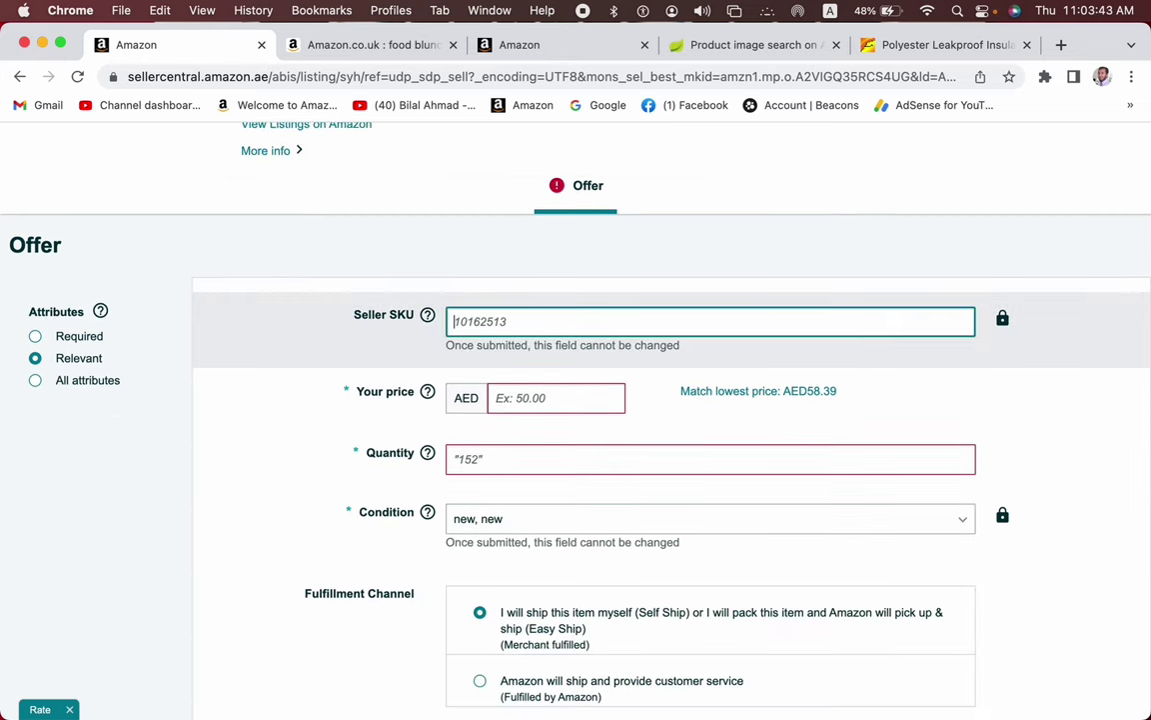
{"action": "type", "text": "Bilal Lunch"}
Step: Set the offer's selling price to AED 60 instead of the matched lowest price
{"action": "left_click", "coordinate": [803, 390]}
{"action": "left_click", "coordinate": [545, 403]}
{"action": "key", "text": "BackSpace"}
{"action": "key", "text": "BackSpace"}
{"action": "key", "text": "BackSpace"}
{"action": "key", "text": "BackSpace"}
{"action": "key", "text": "BackSpace"}
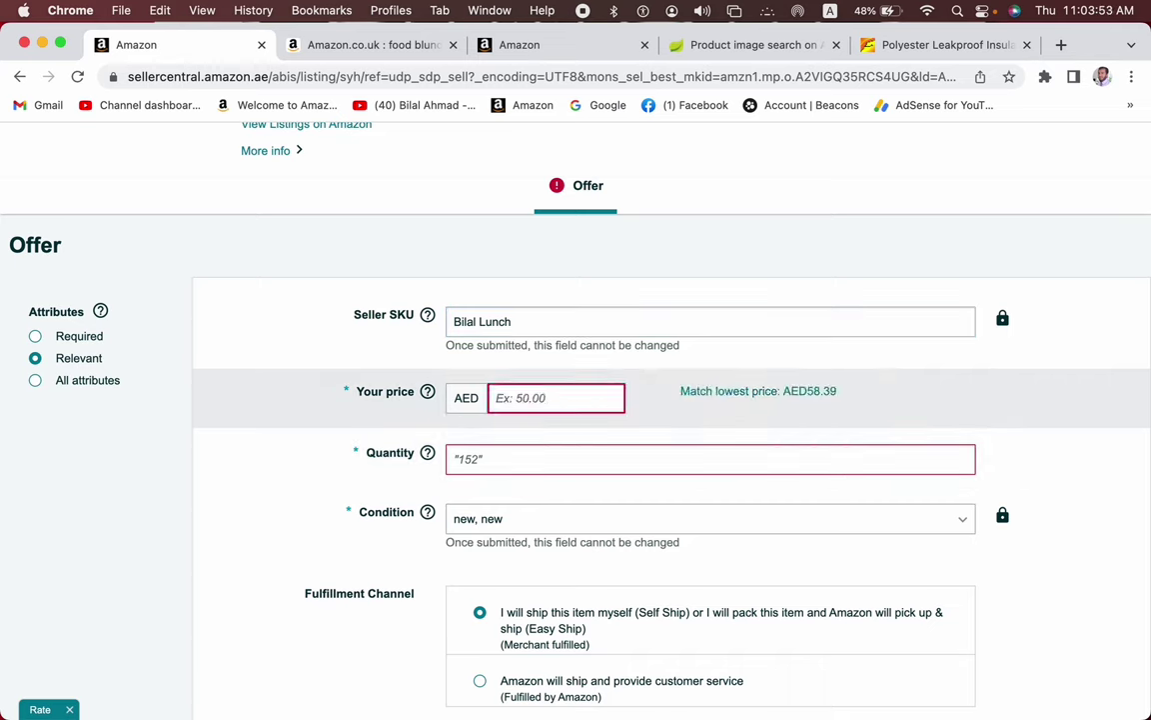
{"action": "type", "text": "60"}
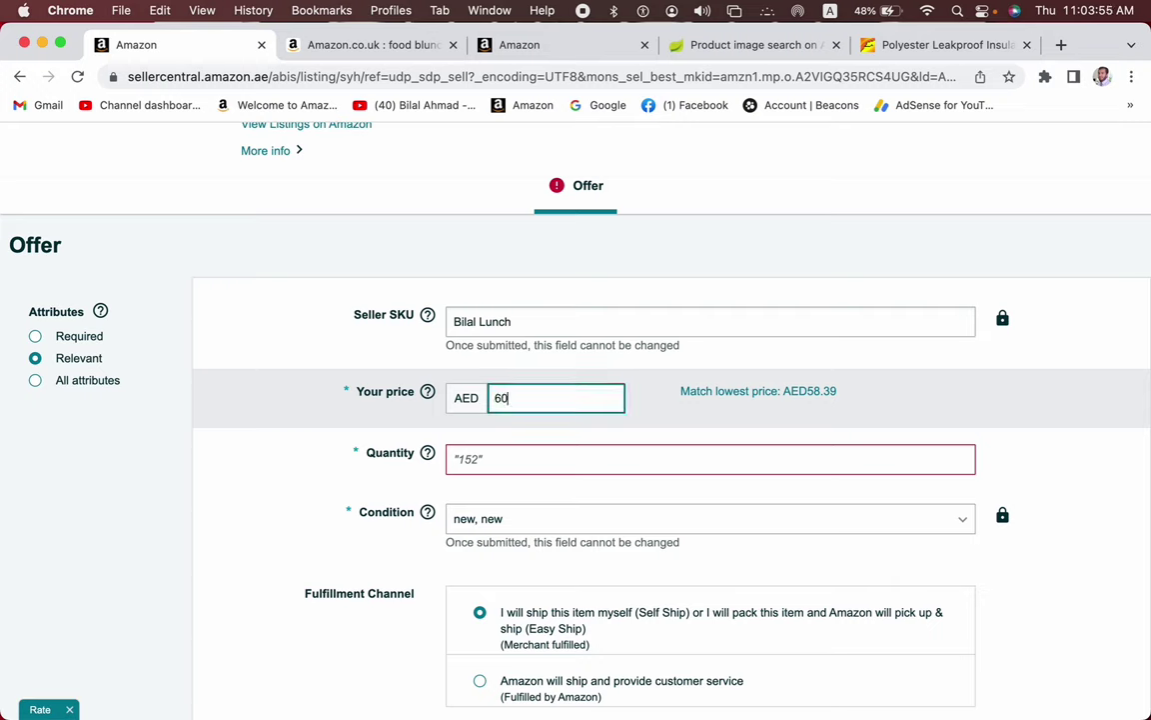
Step: Set the offer quantity to 100 and check the Alibaba lunch cooler's unit price and minimum order before returning to the offer form
{"action": "left_click", "coordinate": [556, 463]}
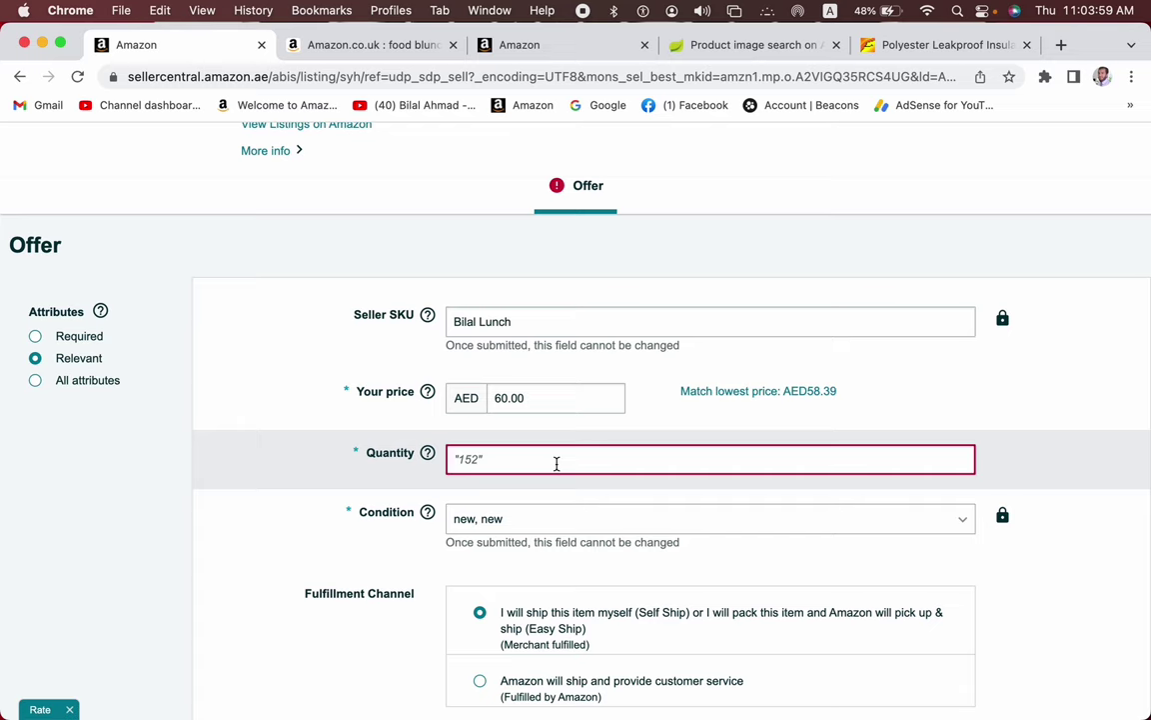
{"action": "type", "text": "100"}
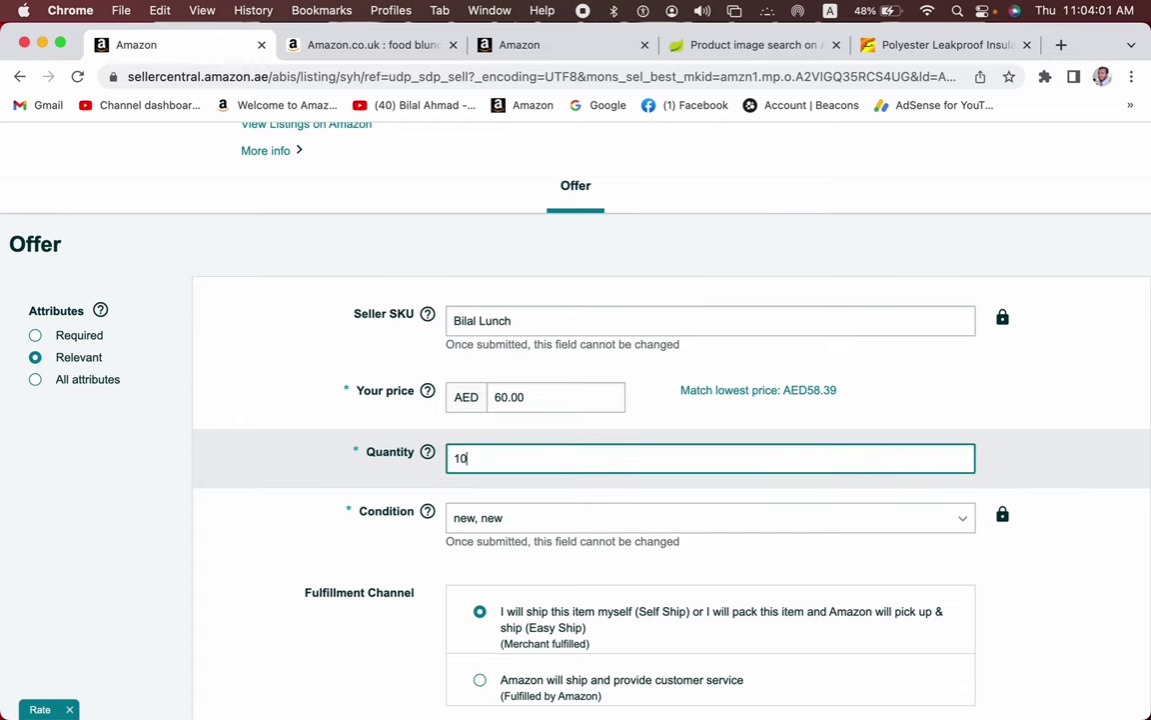
{"action": "left_click", "coordinate": [928, 57]}
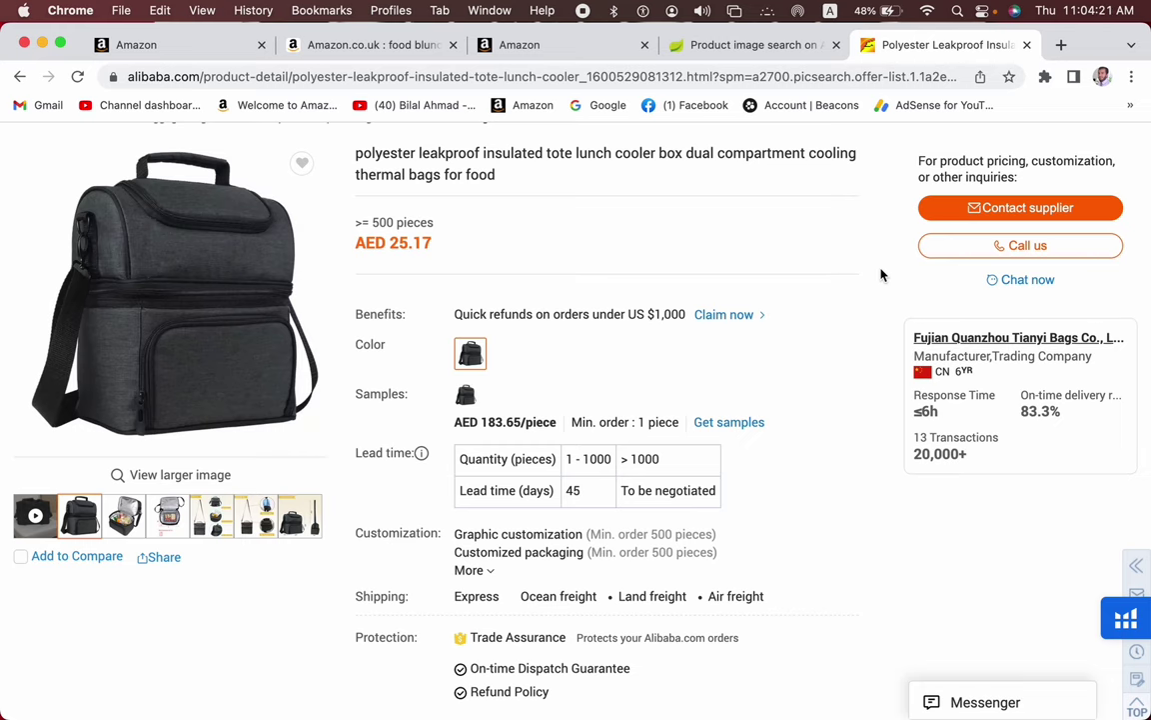
{"action": "left_click", "coordinate": [204, 47]}
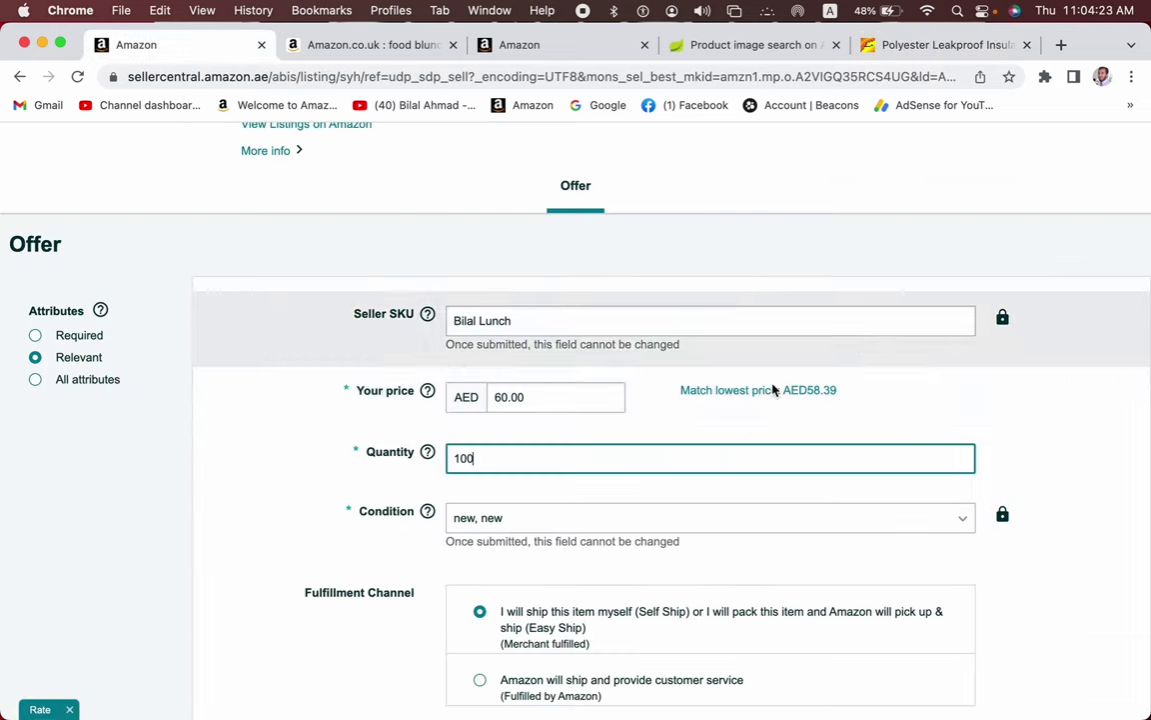
Step: Set the fulfillment channel to Fulfilled by Amazon and open the Saudi Arabia marketplace price for editing
{"action": "scroll", "coordinate": [775, 373], "scroll_direction": "down", "scroll_amount": 5}
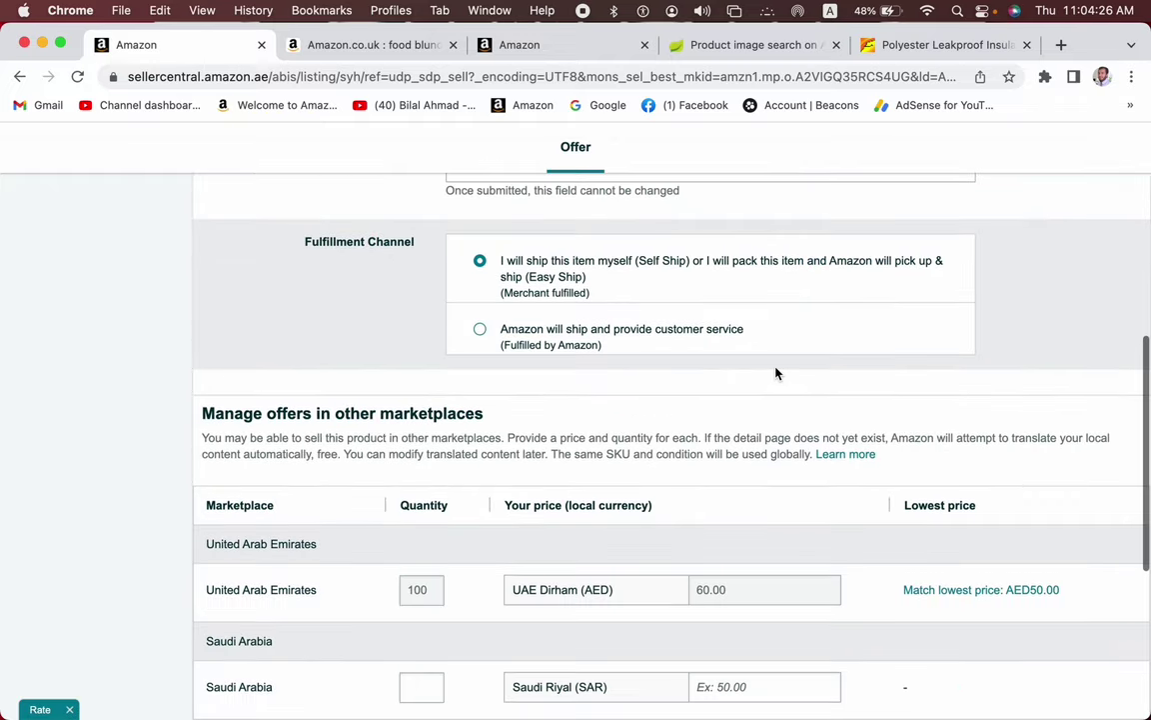
{"action": "left_click", "coordinate": [481, 329]}
{"action": "scroll", "coordinate": [881, 390], "scroll_direction": "down", "scroll_amount": 5}
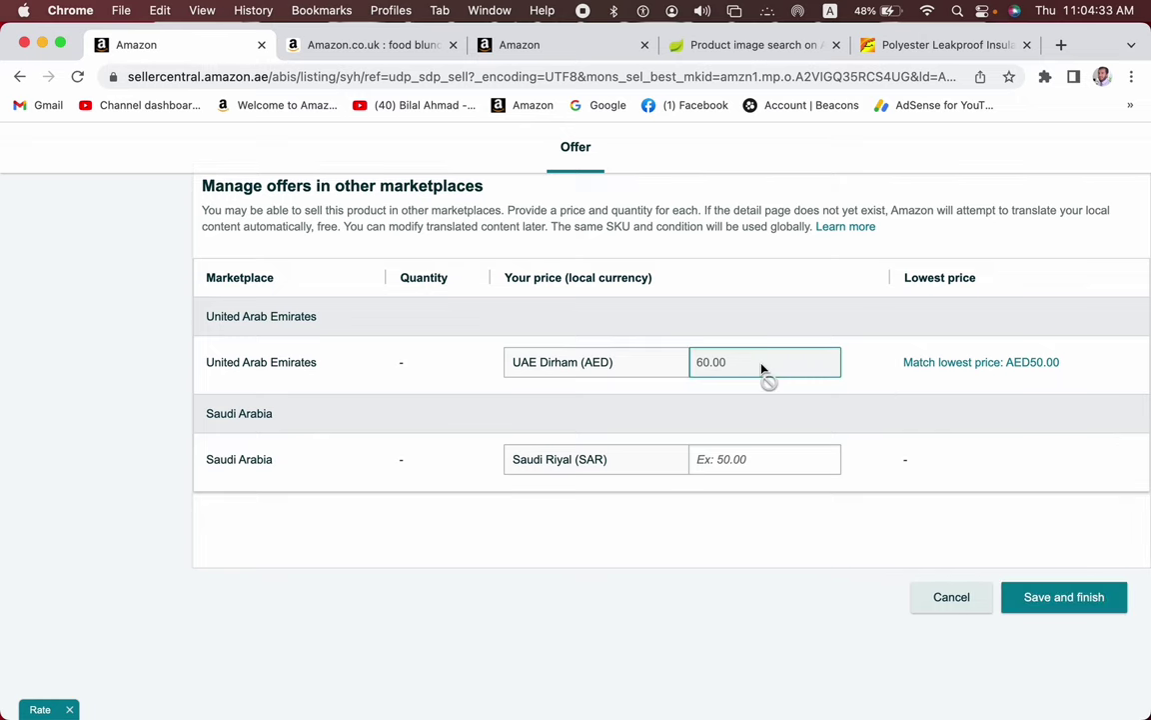
{"action": "left_click", "coordinate": [756, 459]}
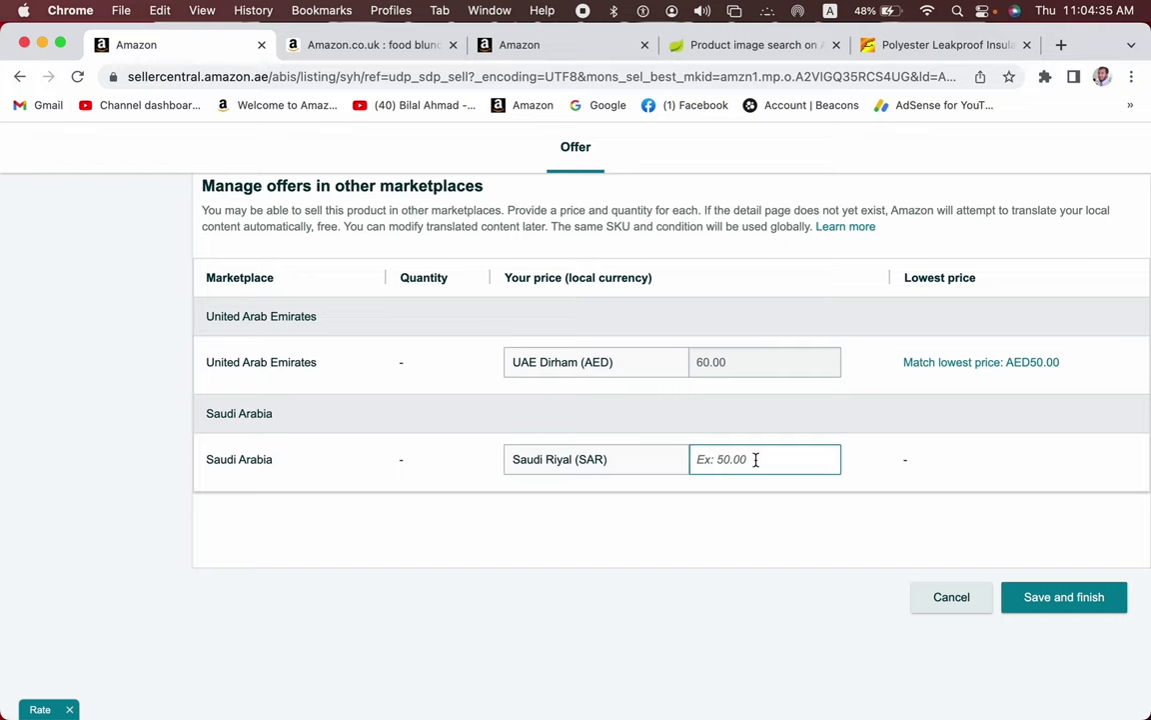